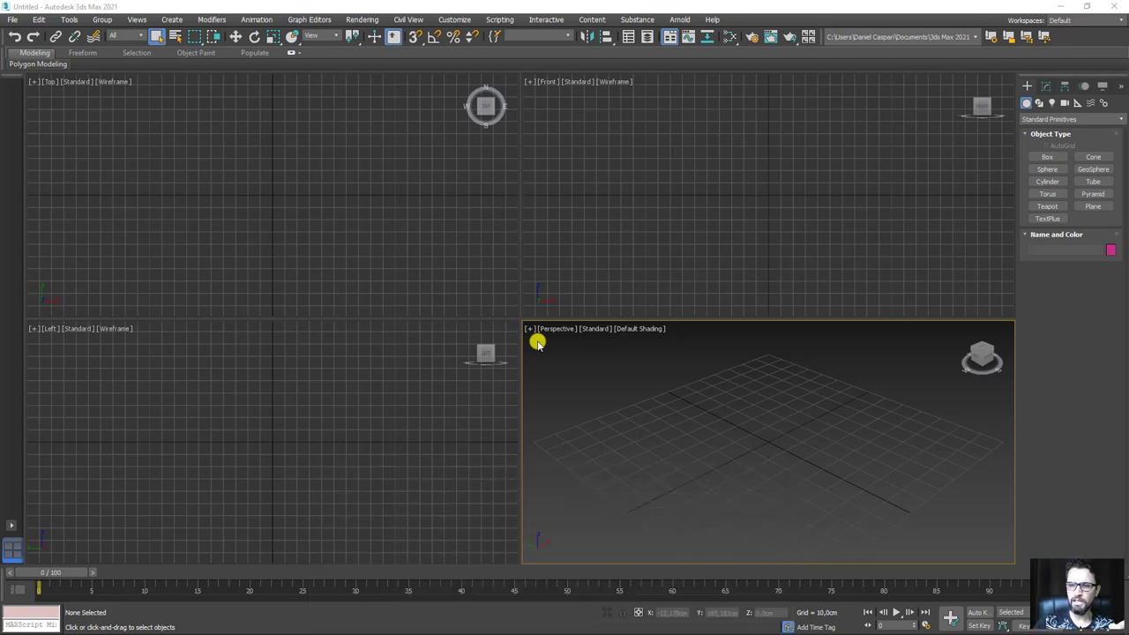
Draw a box primitive on the grid
left_click(1049, 156)
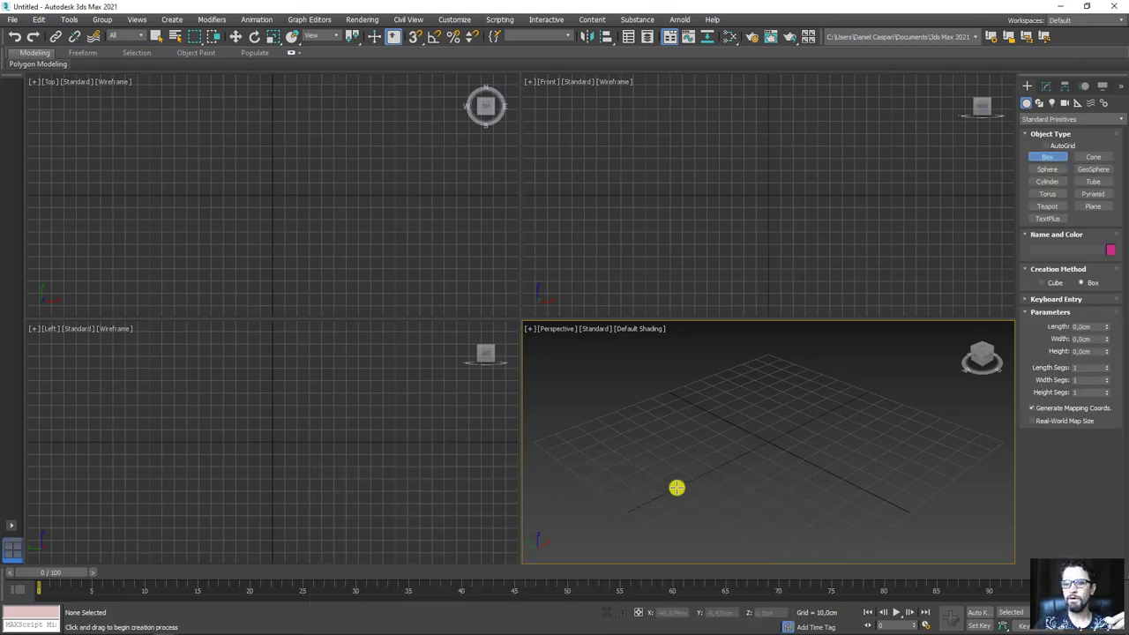
left_click_drag(658, 469, 867, 469)
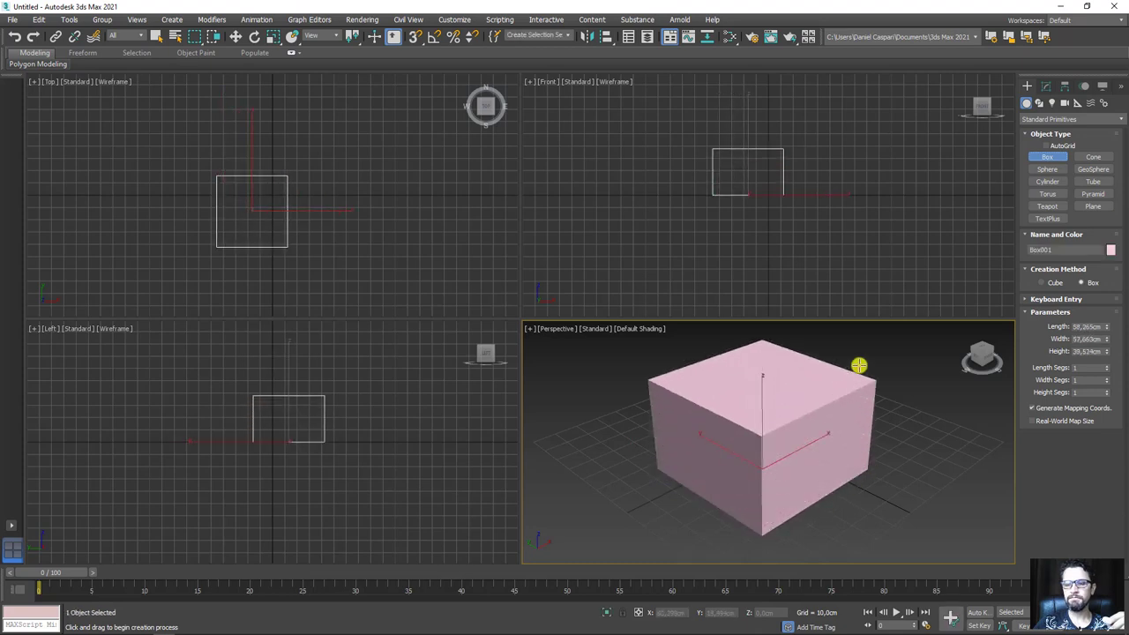
scroll(857, 357, "down", 2)
scroll(814, 436, "down", 2)
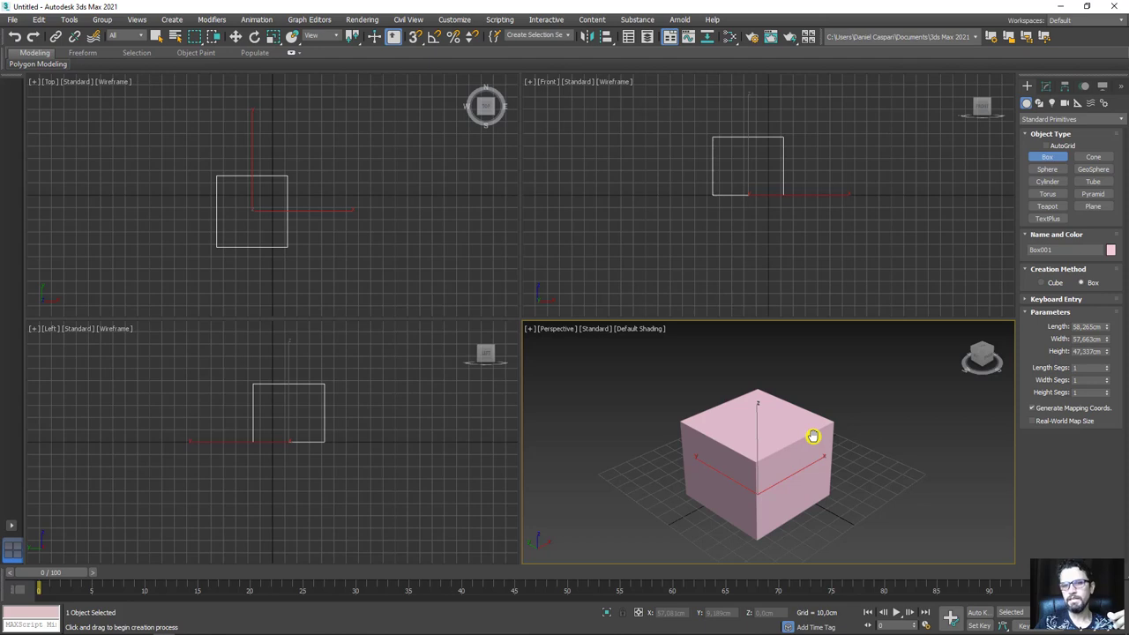
Convert the box to an Editable Poly
right_click(766, 406)
right_click(765, 404)
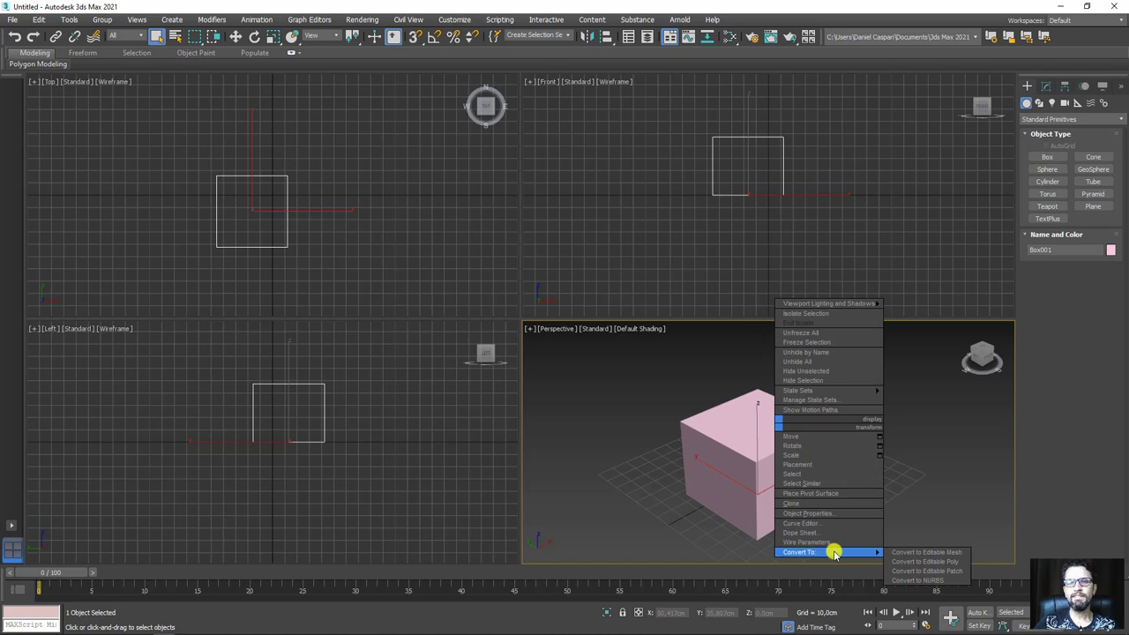
left_click(922, 561)
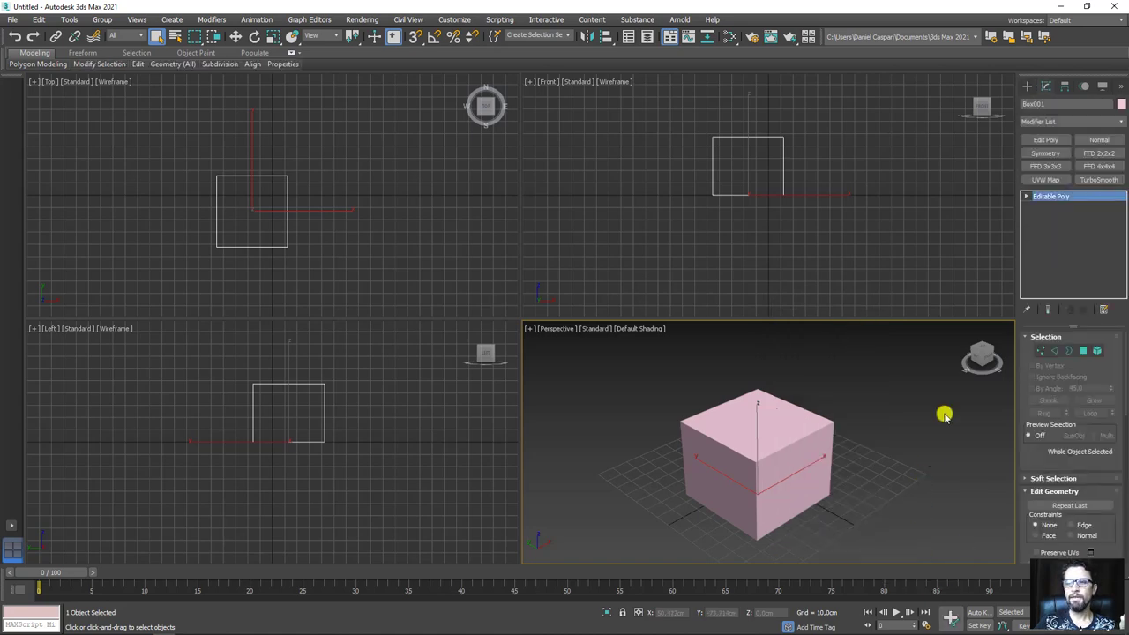
Colour the box blue and turn on Edged Faces display with F4
left_click(1122, 104)
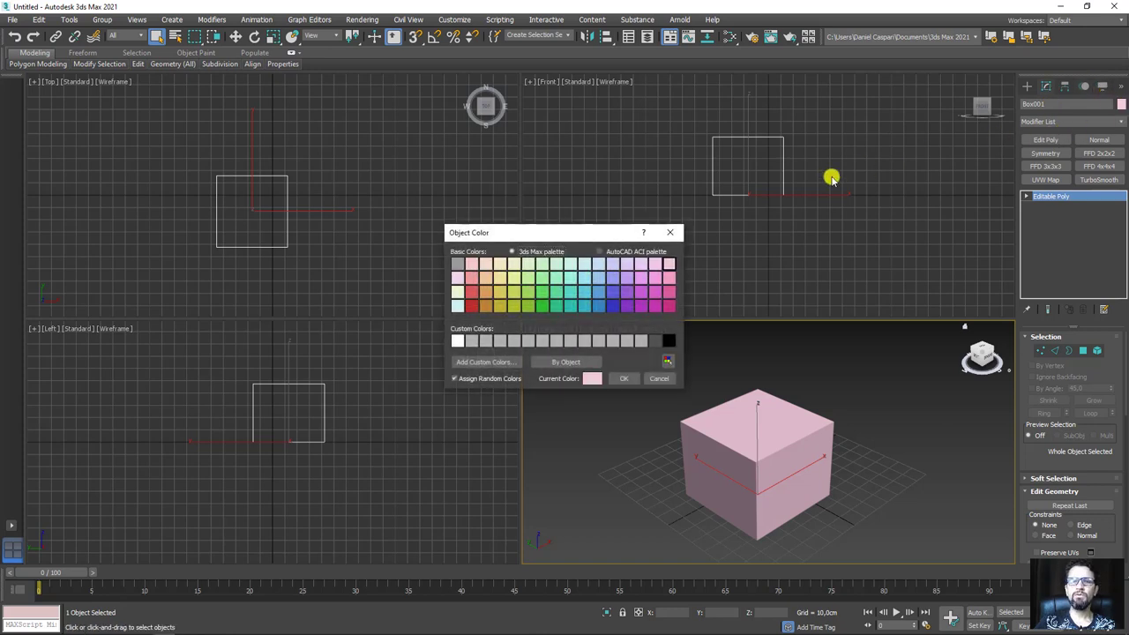
left_click(613, 305)
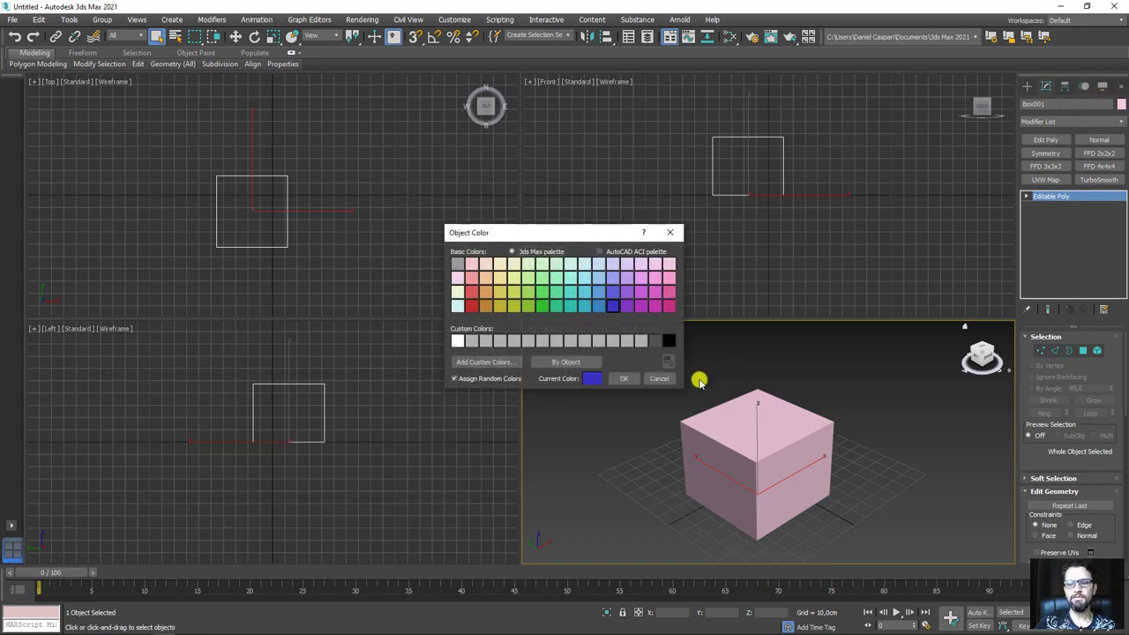
left_click(624, 379)
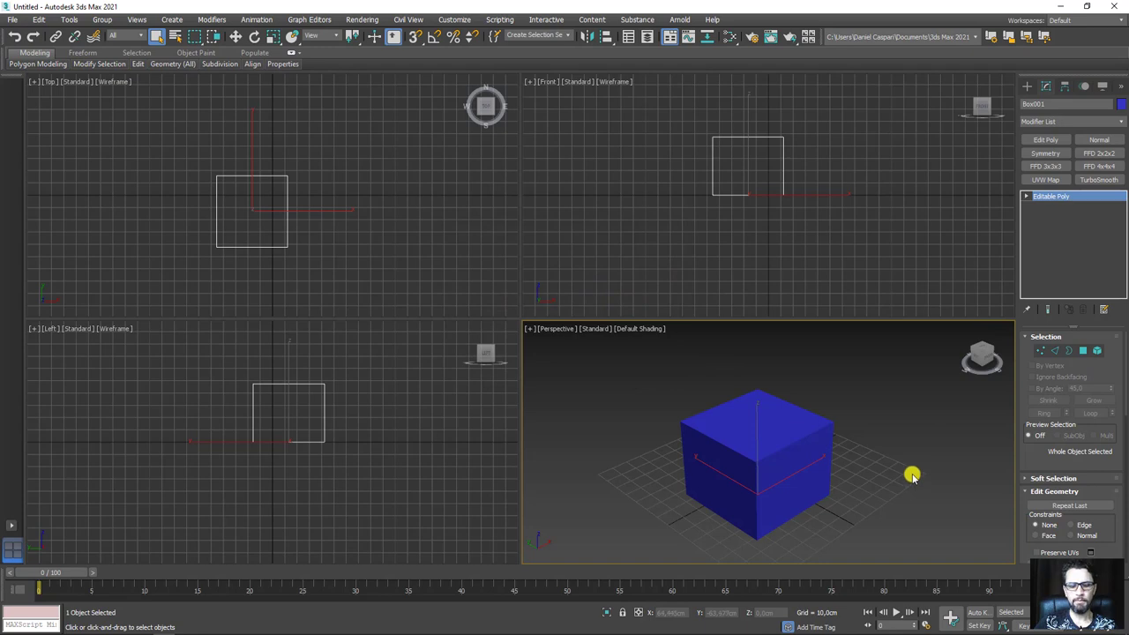
key("F4")
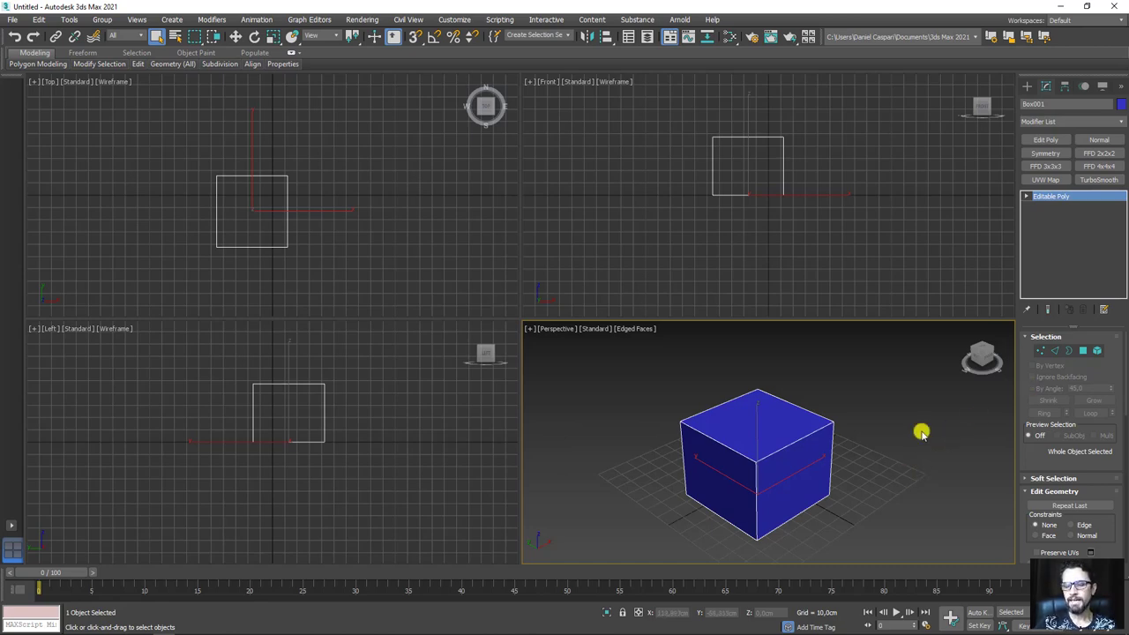
At Polygon level, extrude the box's top face upward to make it taller
left_click(1082, 353)
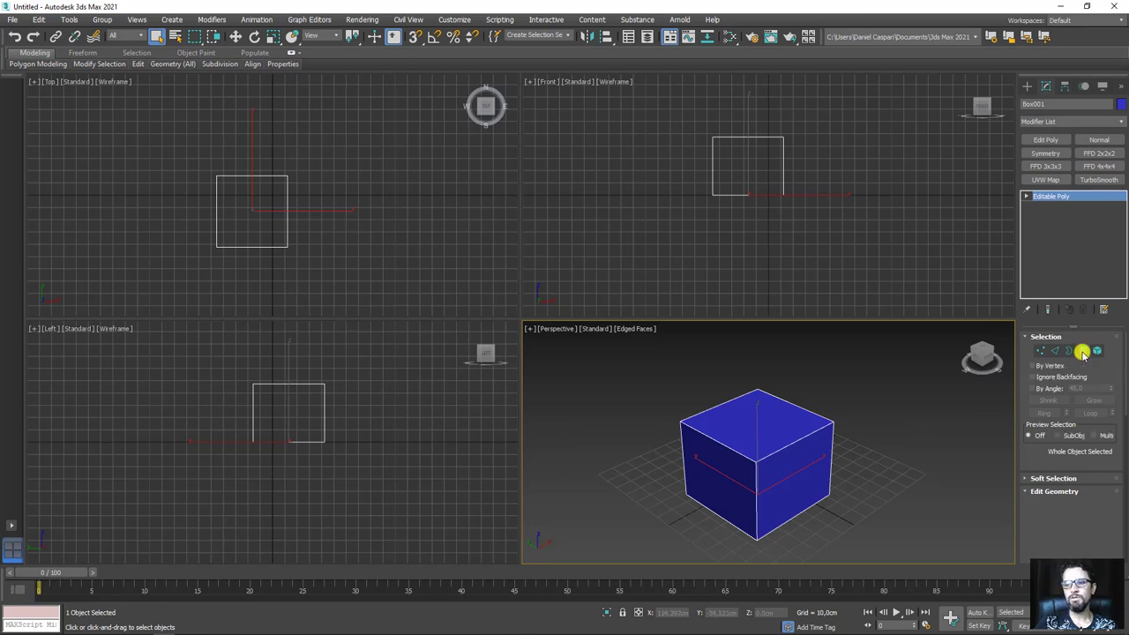
left_click(747, 427)
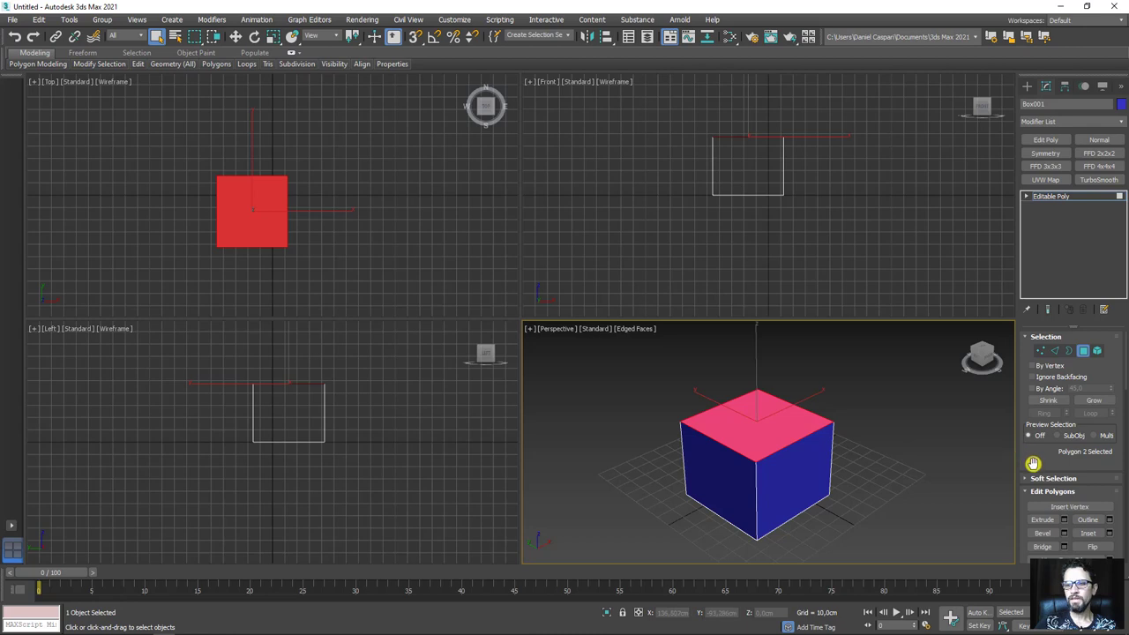
left_click_drag(1033, 463, 1029, 353)
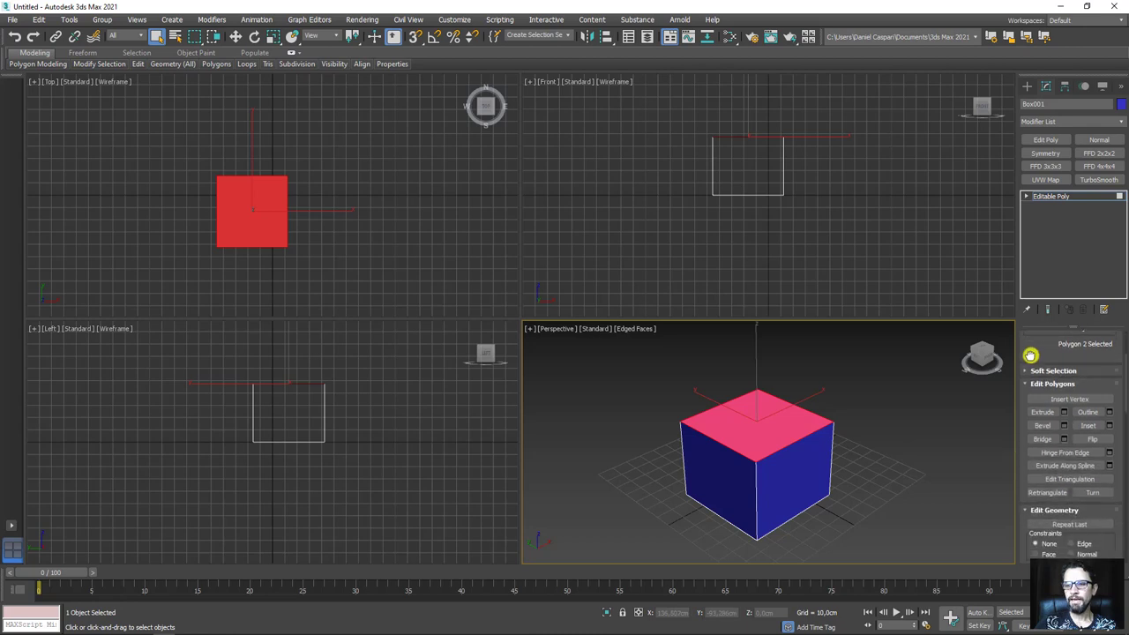
left_click(1043, 412)
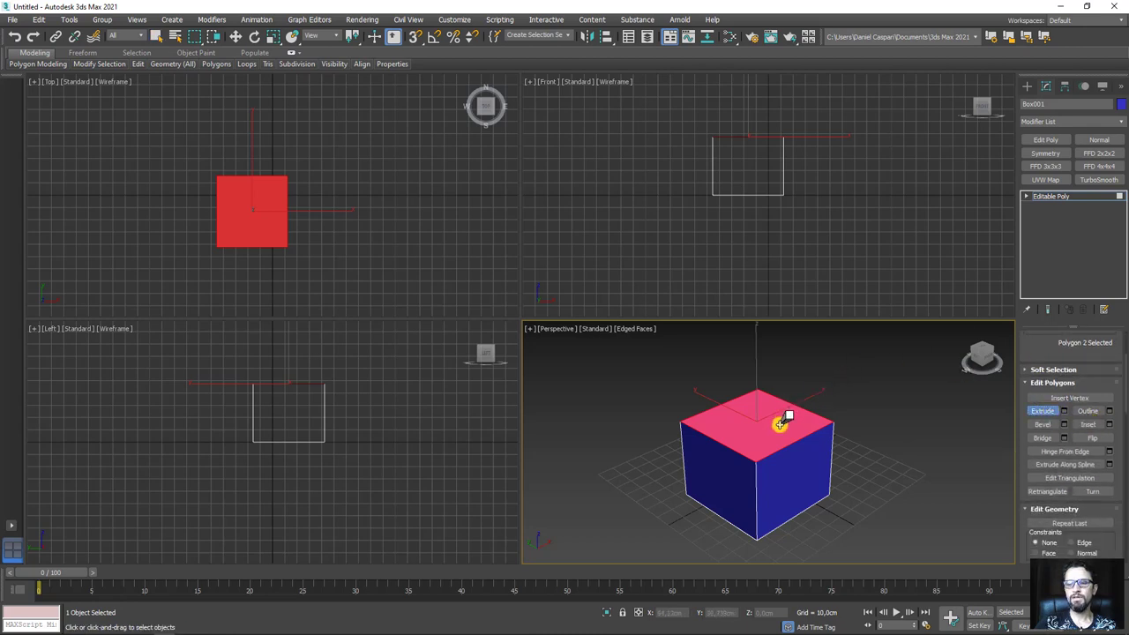
left_click_drag(781, 422, 782, 349)
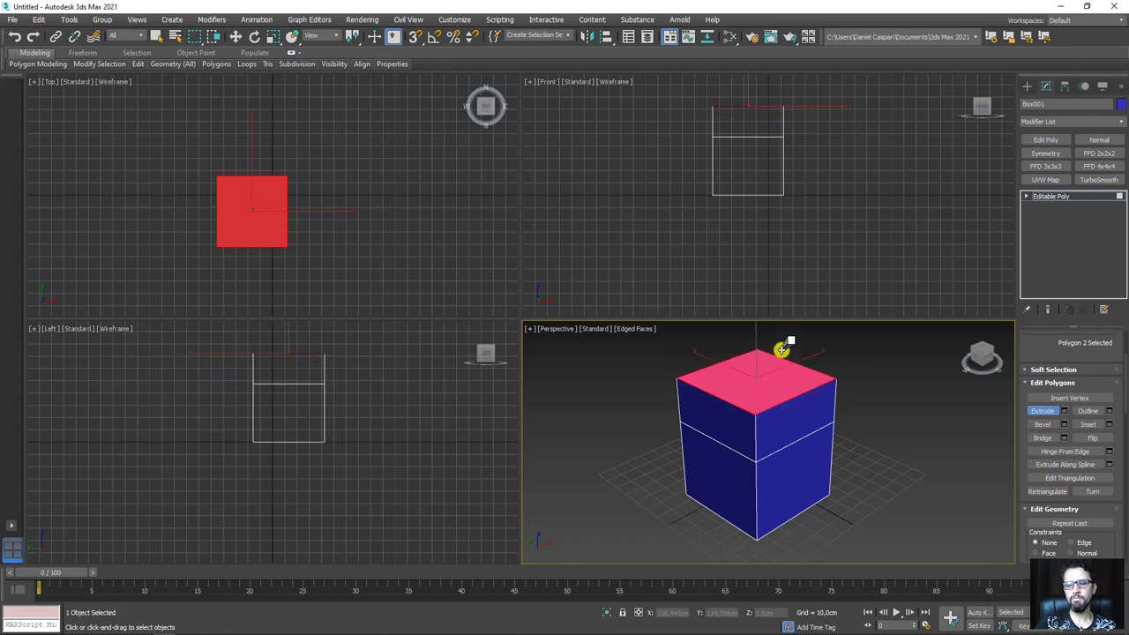
Inset the lower front face into a smaller panel
left_click(919, 397)
left_click(806, 483)
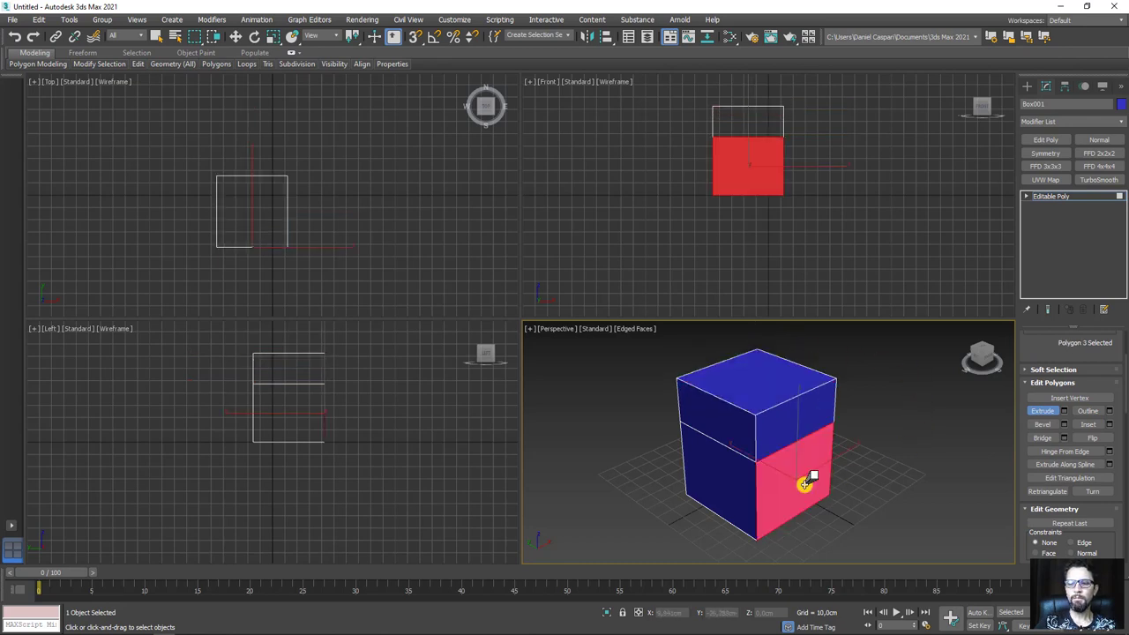
left_click(1090, 425)
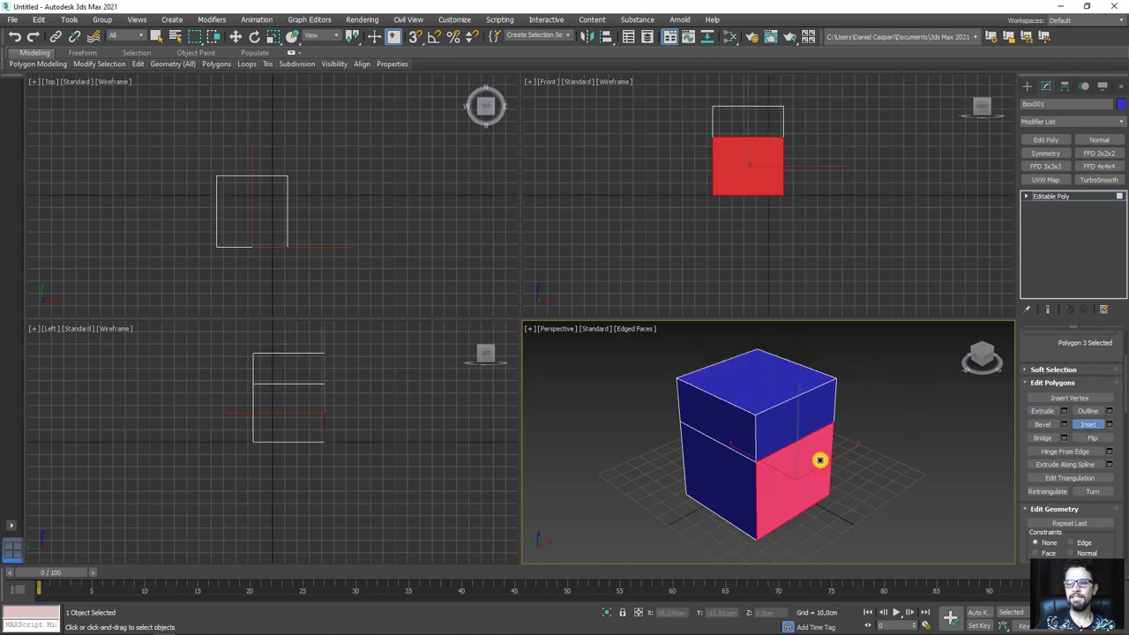
left_click_drag(809, 486, 809, 450)
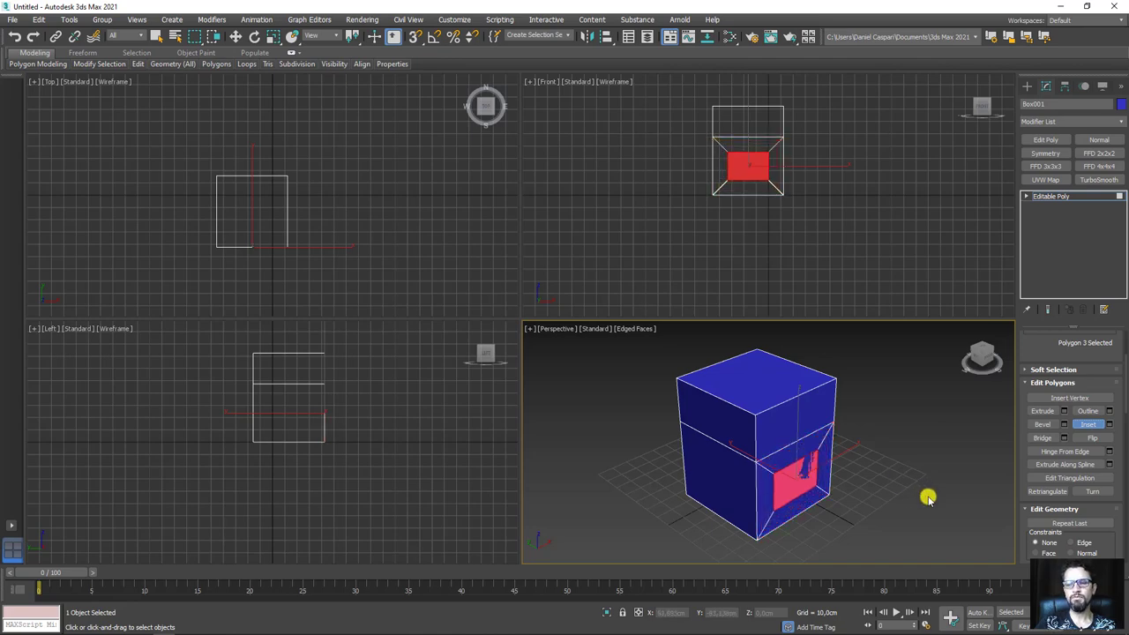
left_click(1043, 411)
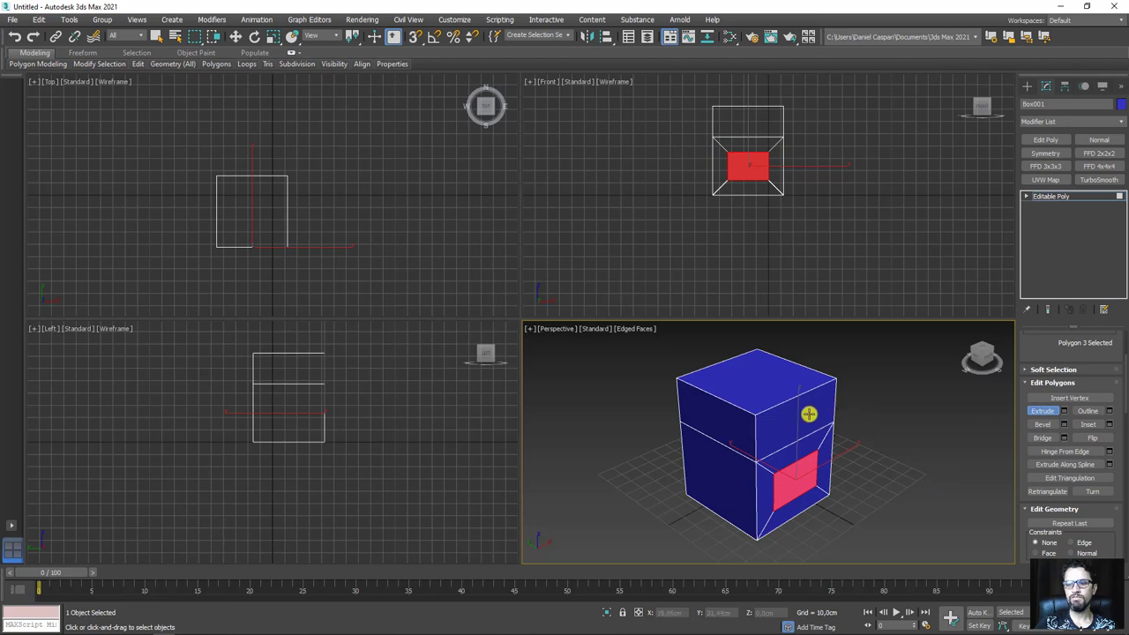
Extrude the upper front face outward into a block and inset a narrow strip on its top
left_click_drag(809, 414, 834, 354)
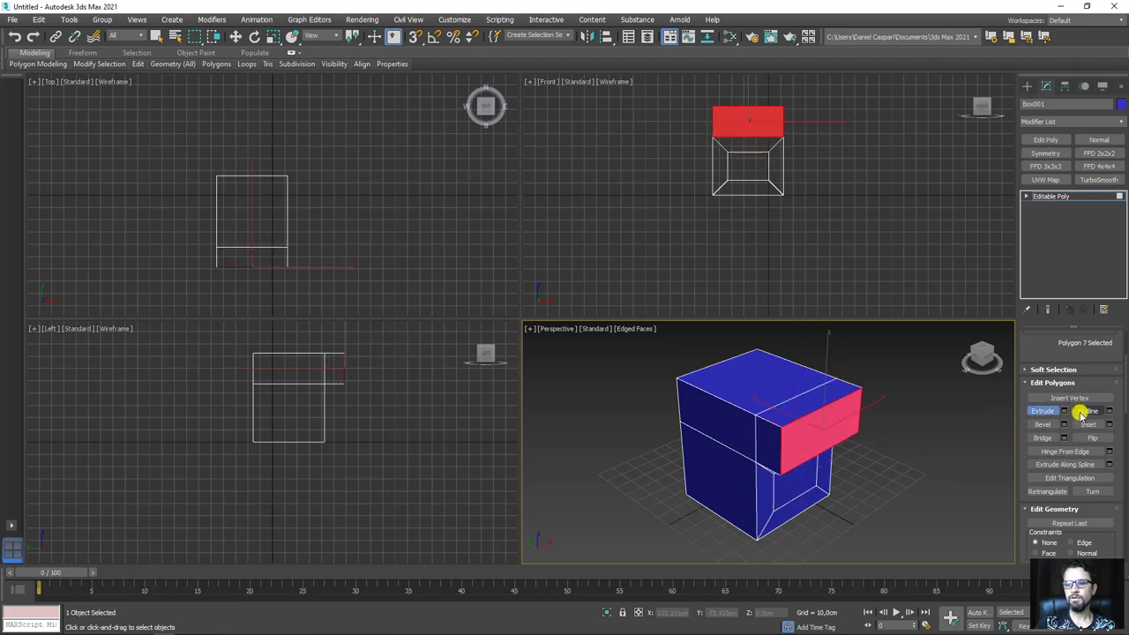
left_click(1089, 425)
left_click(820, 398)
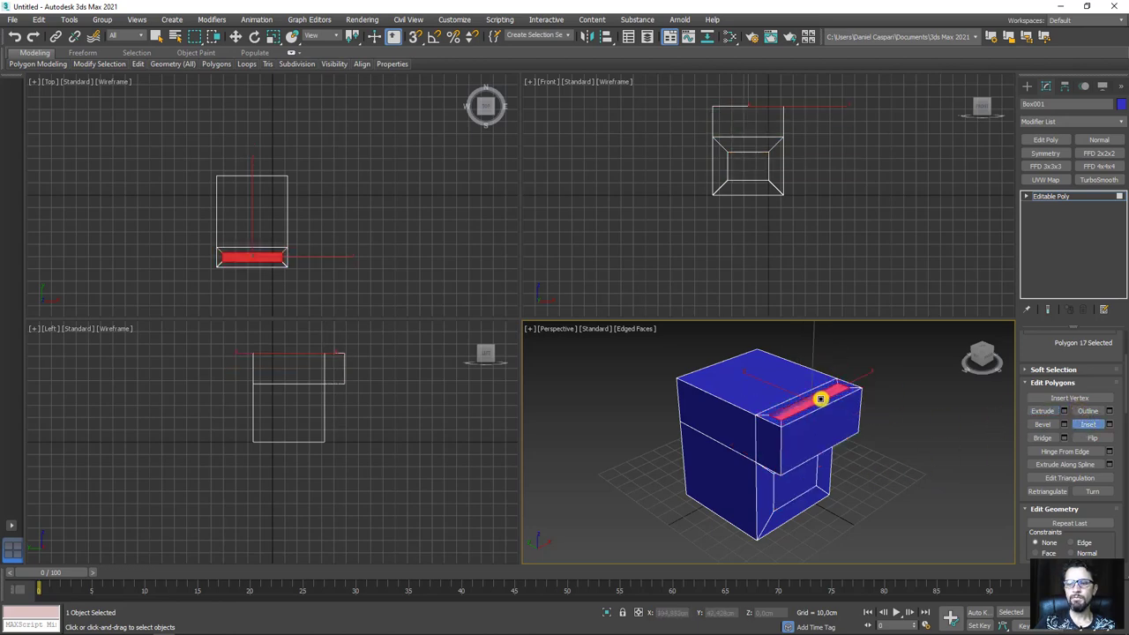
left_click_drag(821, 399, 819, 399)
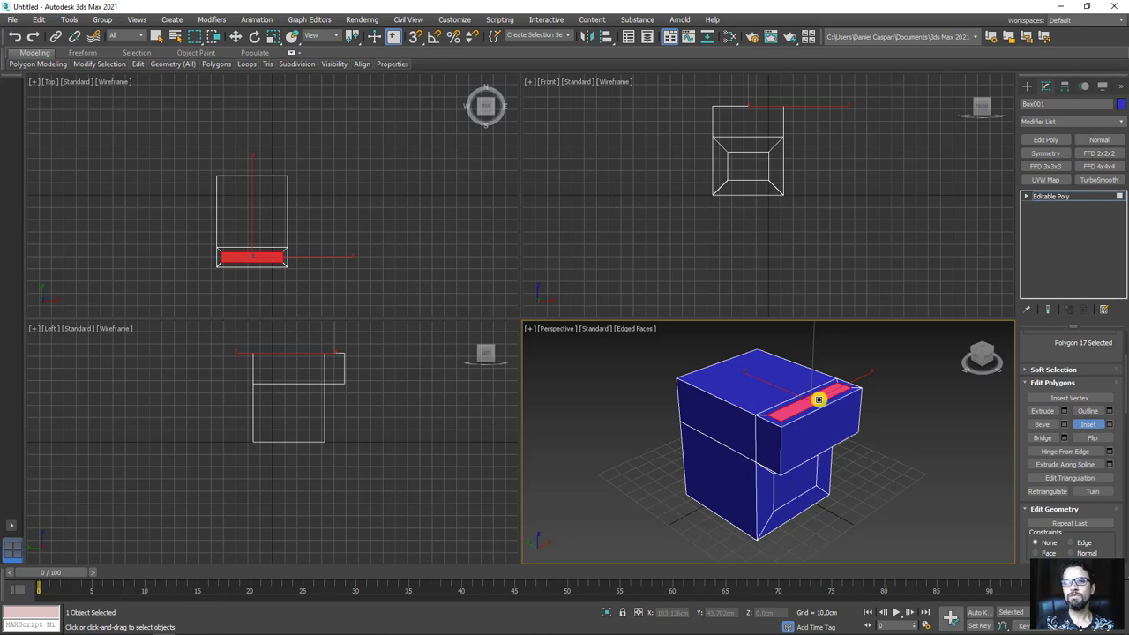
left_click_drag(1126, 371, 1125, 516)
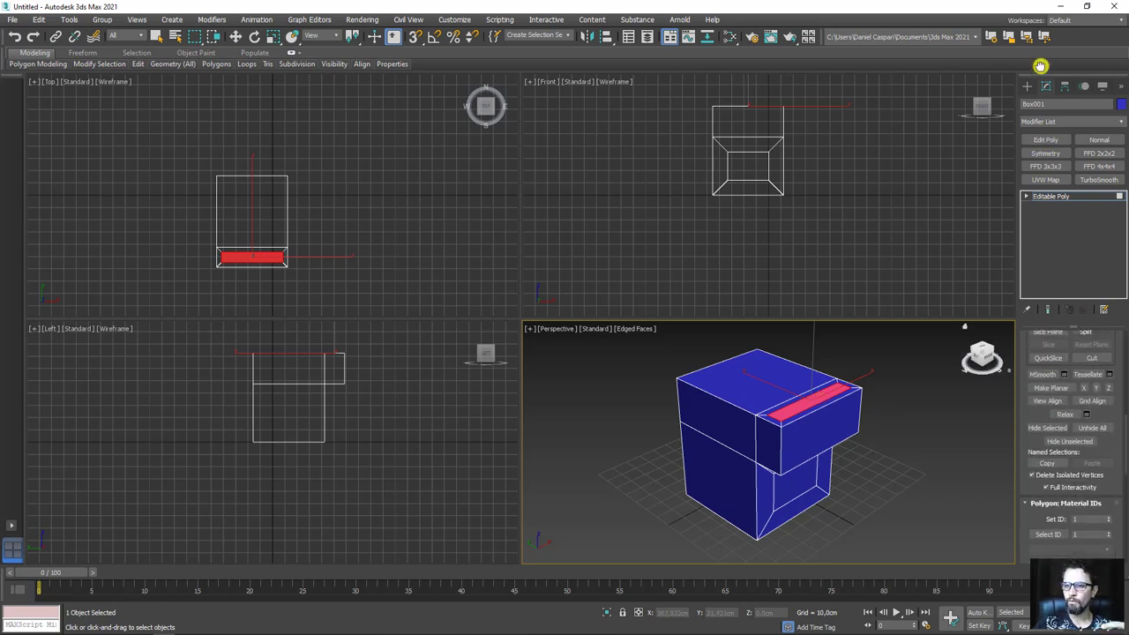
left_click_drag(1115, 462, 1110, 325)
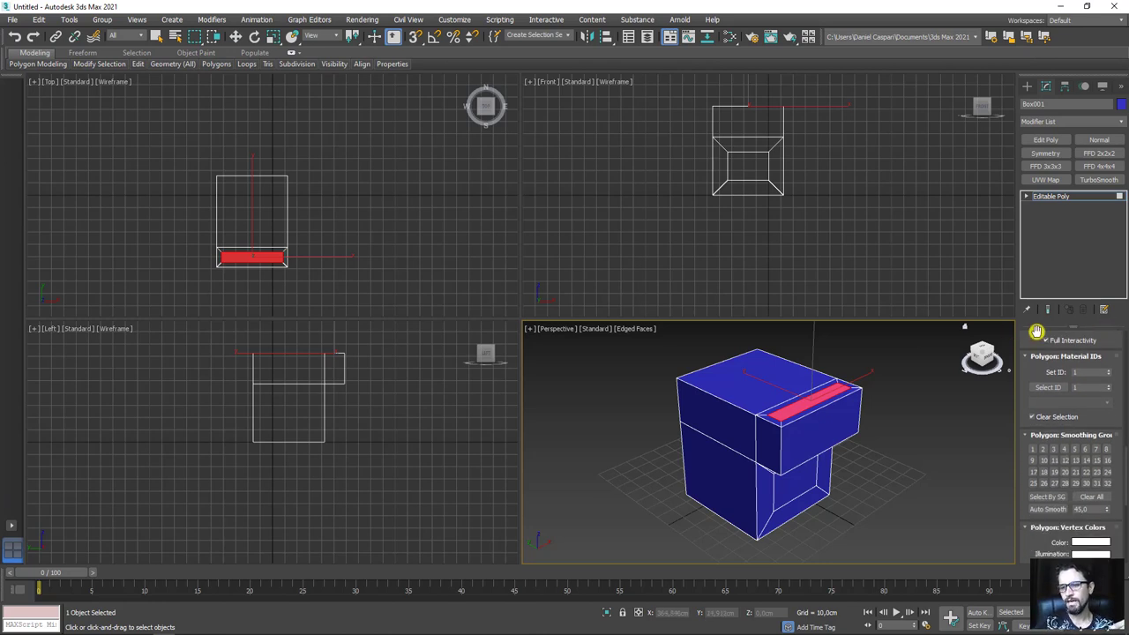
scroll(1031, 340, "up", 5)
scroll(1088, 519, "down", 3)
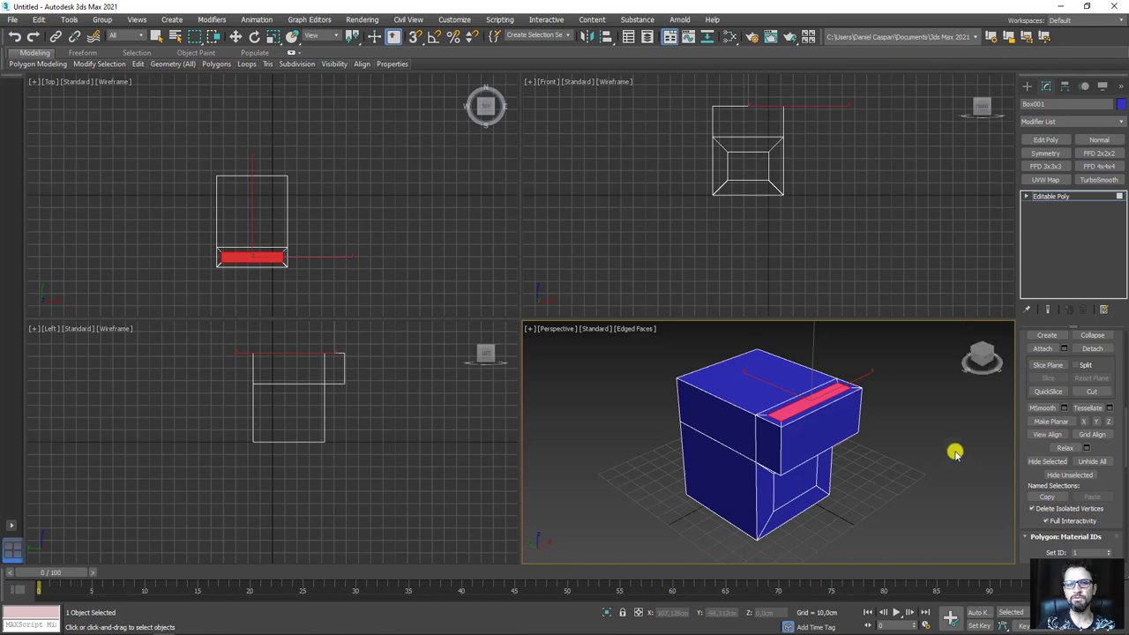
Move the top face upward to stack another level on the box
left_click(236, 36)
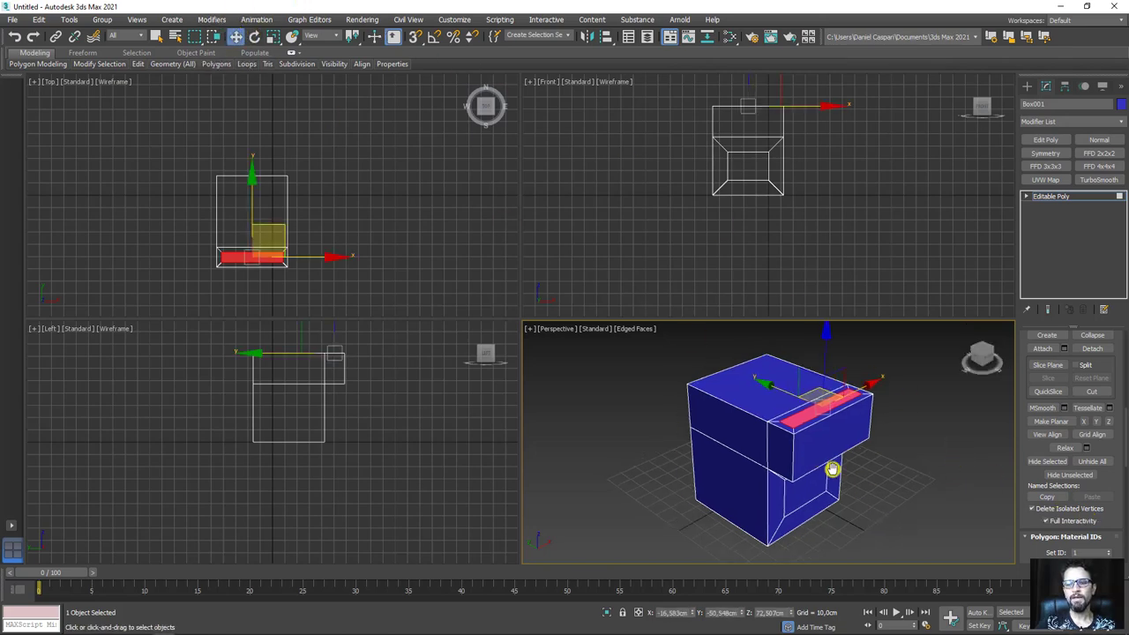
middle_click_drag(832, 469, 847, 479)
left_click(791, 426)
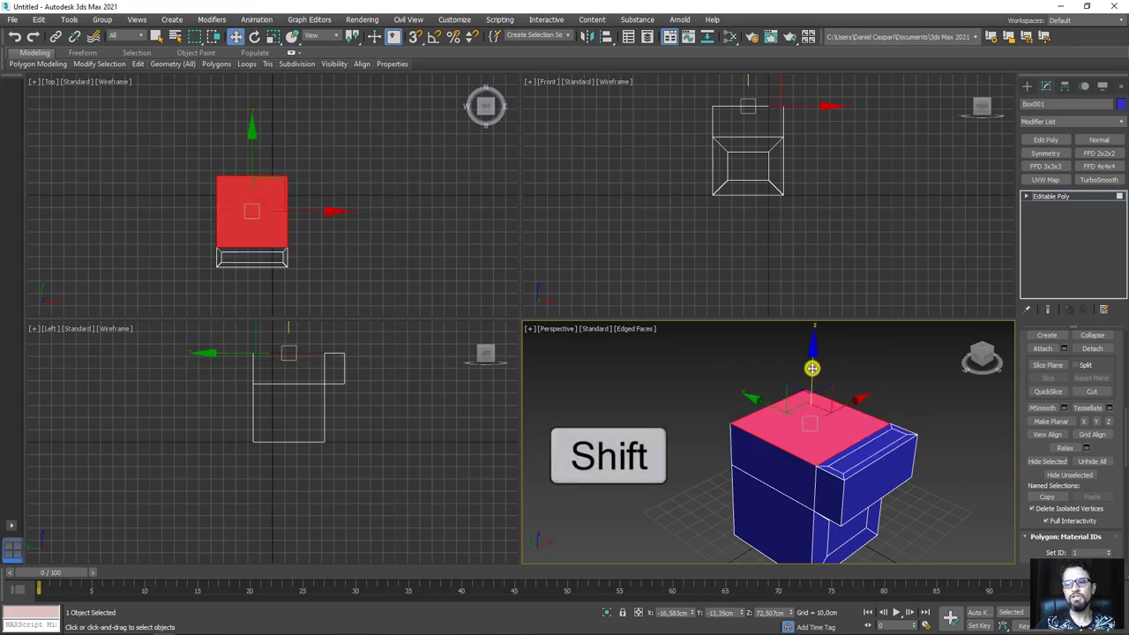
left_click_drag(812, 354, 821, 319, "shift")
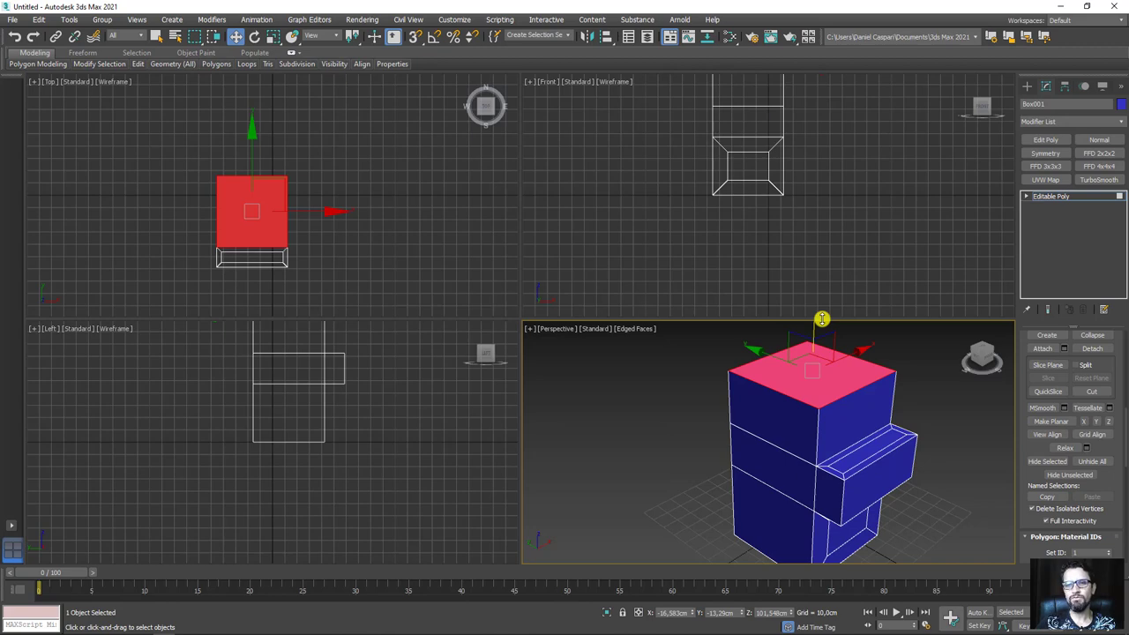
middle_click_drag(817, 338, 820, 474, "alt")
Scale the lower side face down into a smaller square
left_click(783, 456)
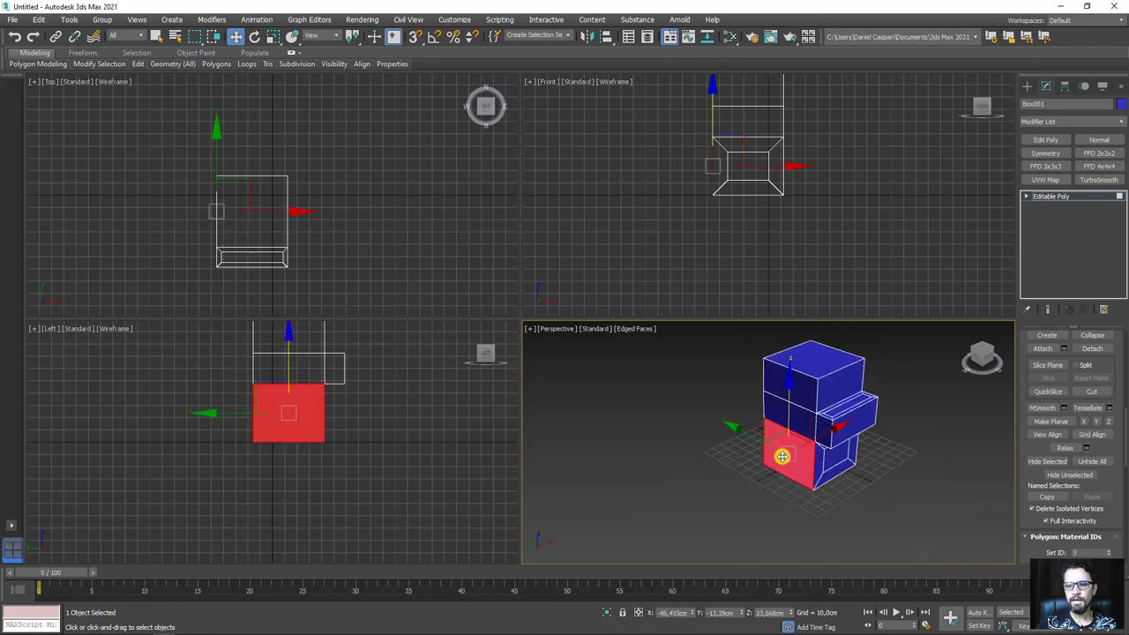
scroll(783, 456, "up", 3)
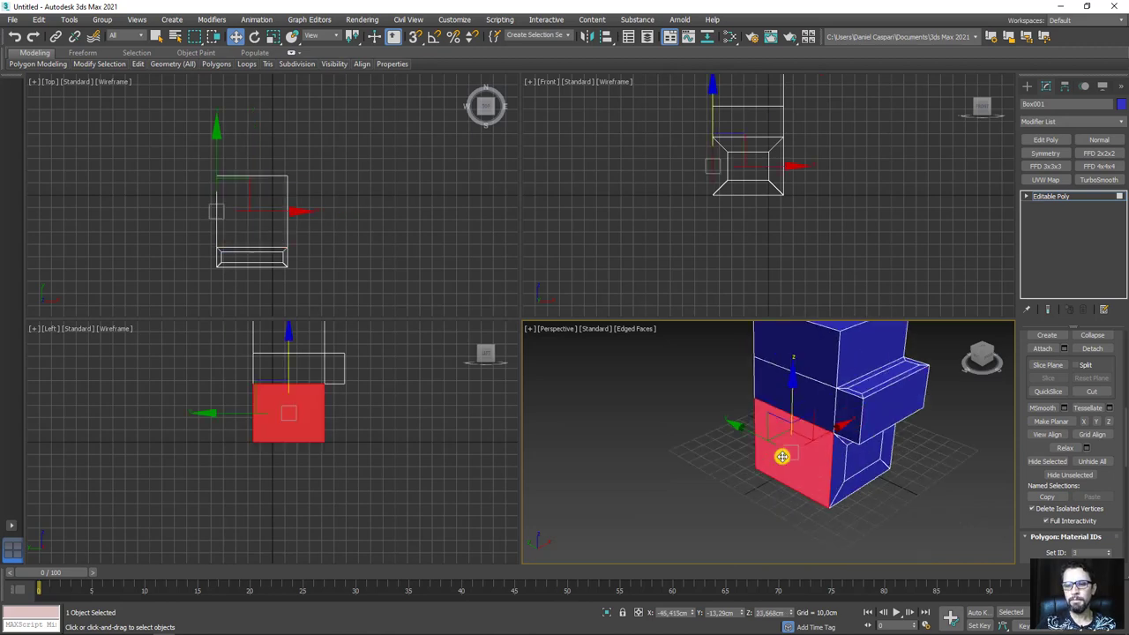
left_click(274, 37)
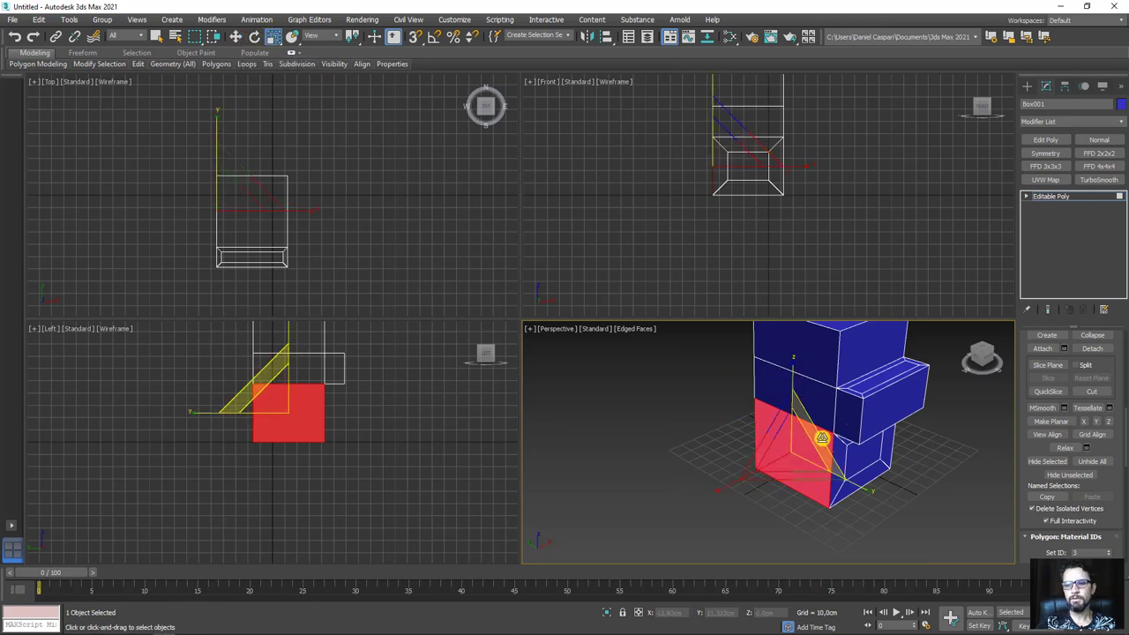
left_click_drag(821, 439, 801, 448)
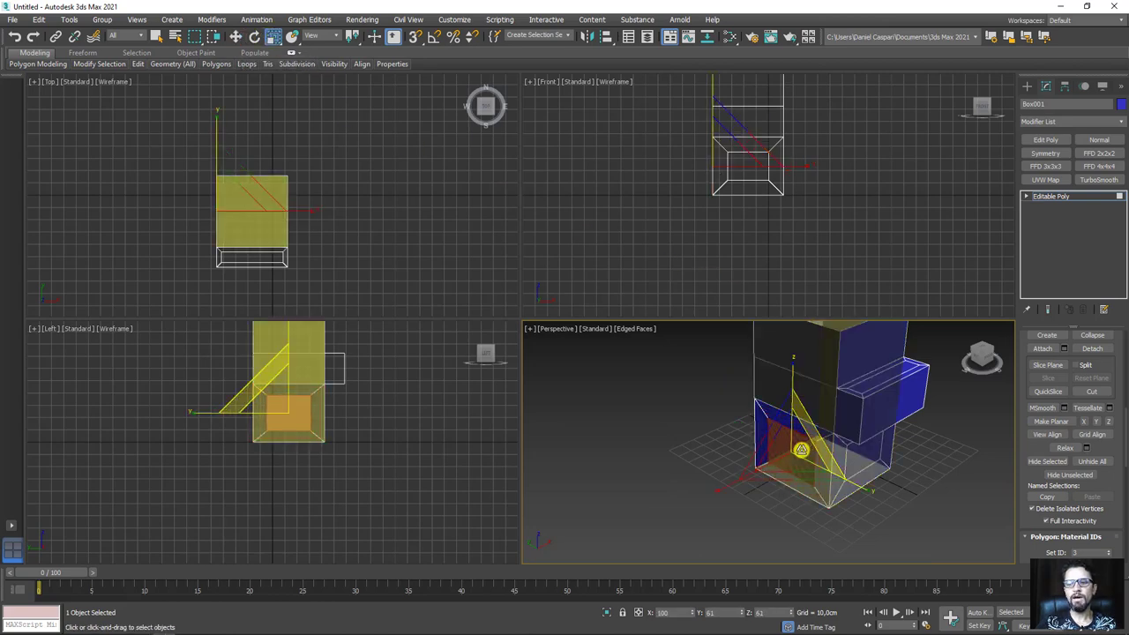
mouse_move(684, 525)
middle_mouse_down("alt")
mouse_move(888, 507)
mouse_move(847, 502)
mouse_move(830, 480)
middle_mouse_up("alt")
key("alt+x")
left_click_drag(770, 467, 860, 457)
key("alt+x")
mouse_move(901, 482)
middle_mouse_down("alt")
mouse_move(796, 494)
mouse_move(761, 469)
middle_mouse_up("alt")
Extrude the side face out to the left and tilt its end face
key("w")
left_click_drag(825, 428, 693, 462, "shift")
mouse_move(693, 462)
middle_mouse_down("alt")
mouse_move(680, 491)
mouse_move(688, 453)
middle_mouse_up("alt")
key("e")
mouse_move(584, 430)
left_mouse_down()
mouse_move(607, 409)
mouse_move(539, 457)
mouse_move(554, 451)
left_mouse_up()
Rotate the end face about 90° and pull it up-left so the chute bends upward
key("w")
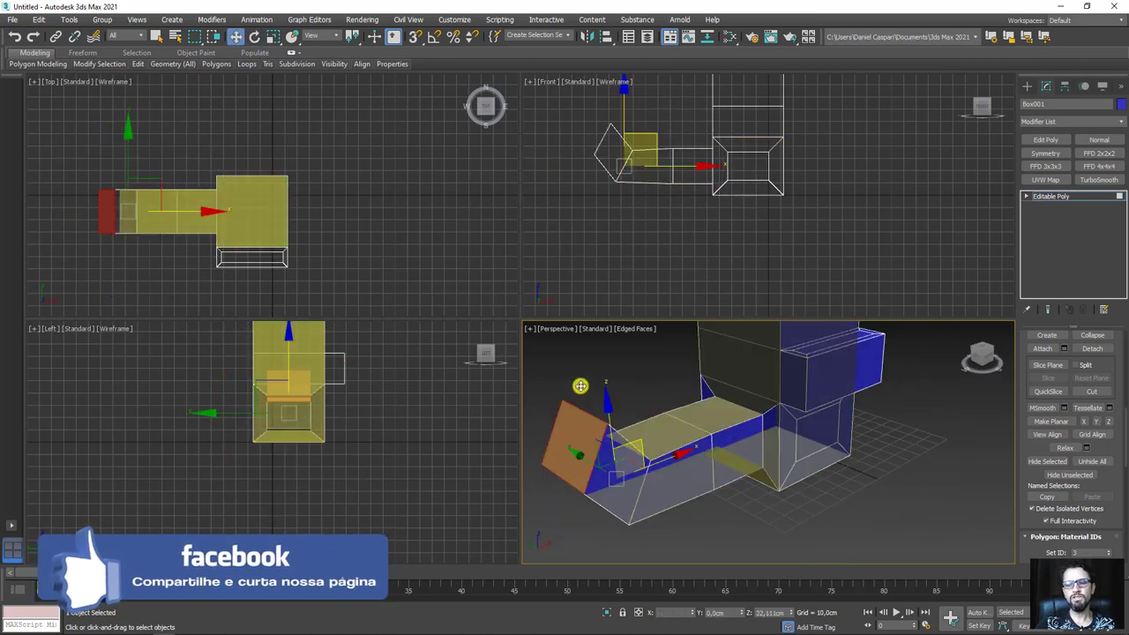
left_click_drag(635, 438, 606, 398)
mouse_move(605, 398)
middle_mouse_down("alt")
mouse_move(749, 424)
mouse_move(739, 413)
middle_mouse_up("alt")
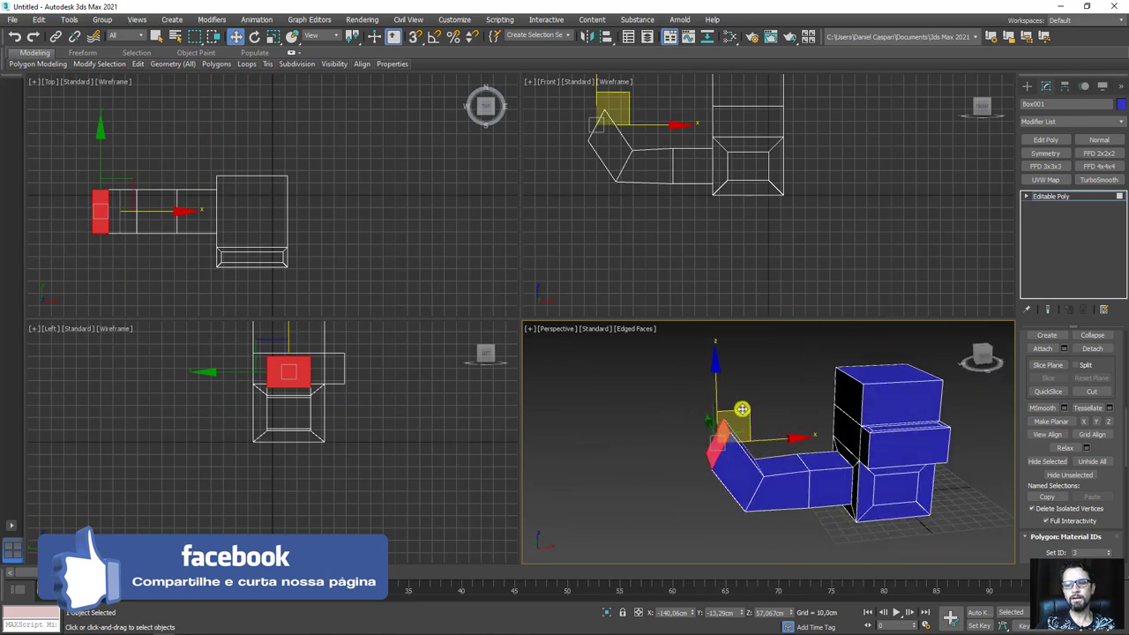
left_click_drag(739, 413, 680, 417)
middle_click_drag(680, 417, 722, 443, "alt")
left_click_drag(711, 414, 705, 458)
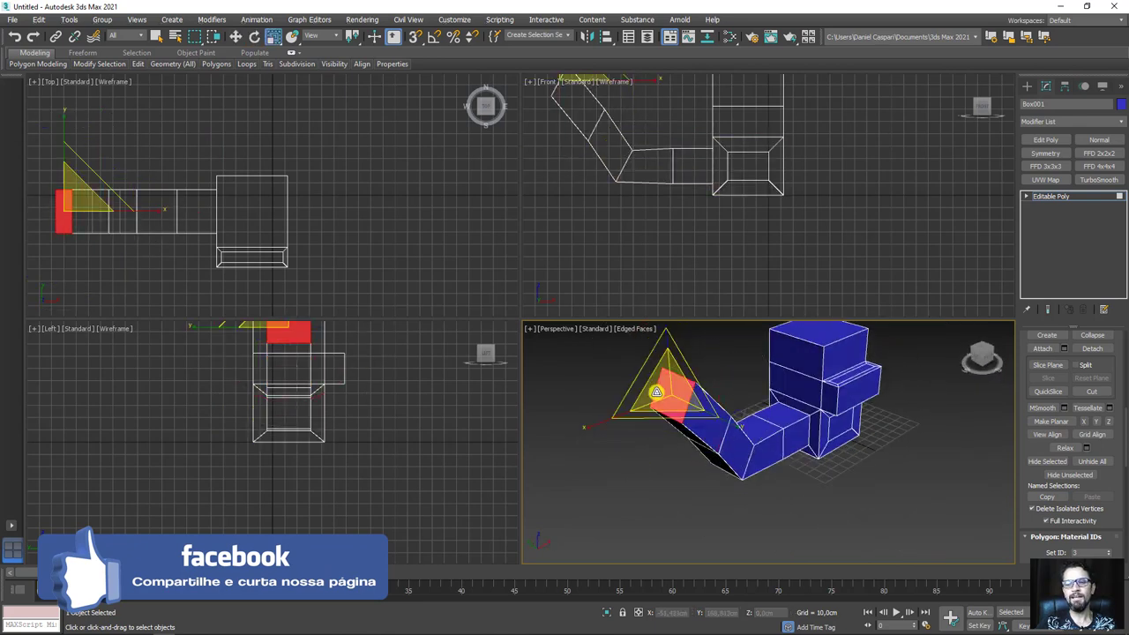
key("w")
middle_click_drag(750, 424, 692, 375, "alt")
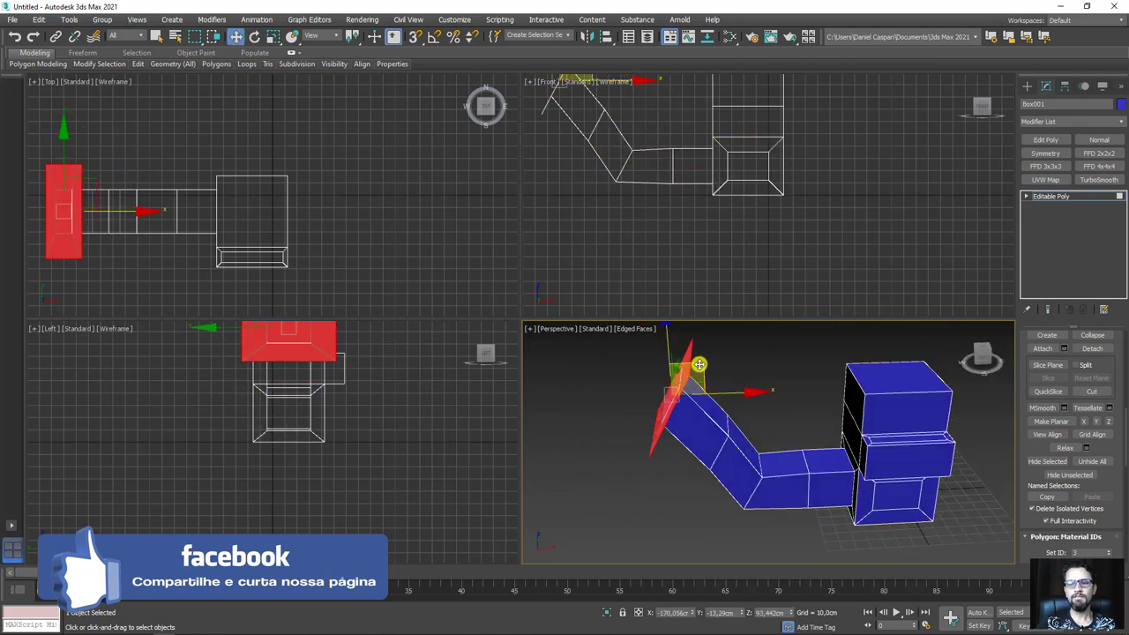
left_click_drag(699, 364, 660, 327)
Orbit to check the angled chute, then select the lower block's front face
mouse_move(736, 423)
middle_mouse_down("alt")
mouse_move(864, 416)
mouse_move(786, 409)
mouse_move(744, 437)
middle_mouse_up("alt")
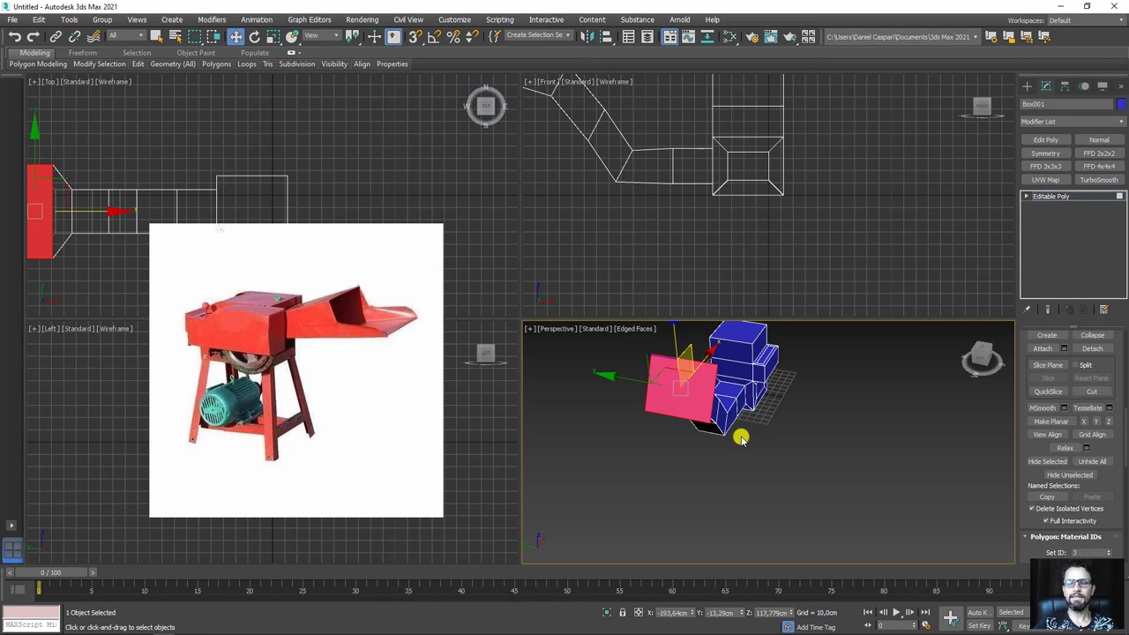
mouse_move(734, 438)
middle_mouse_down("alt")
mouse_move(774, 457)
mouse_move(663, 431)
middle_mouse_up("alt")
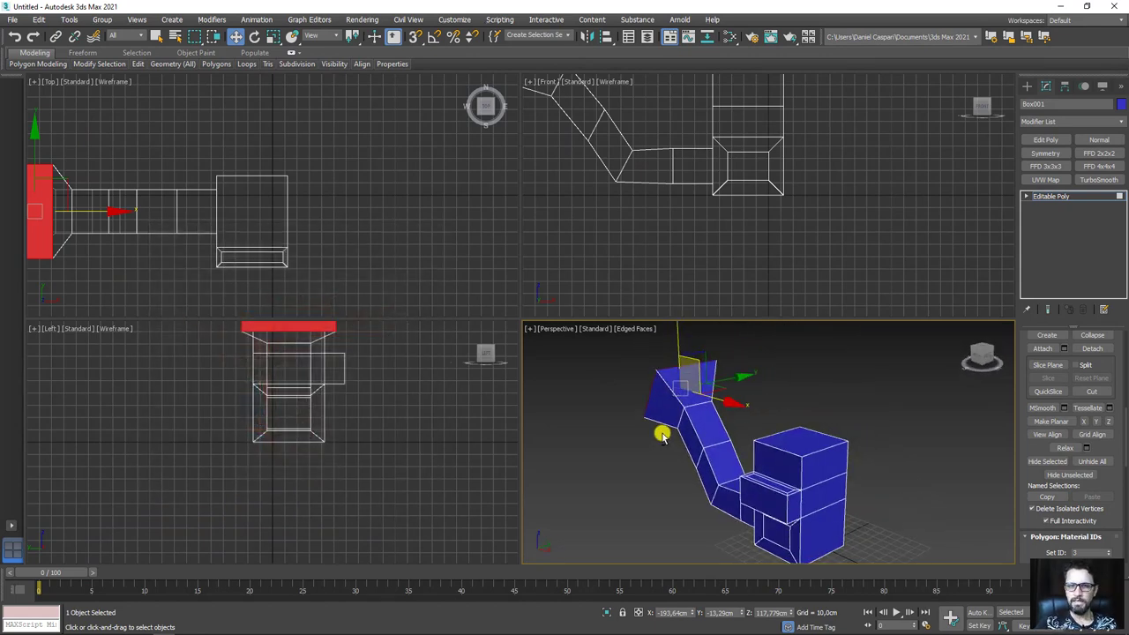
scroll(662, 433, "down", 3)
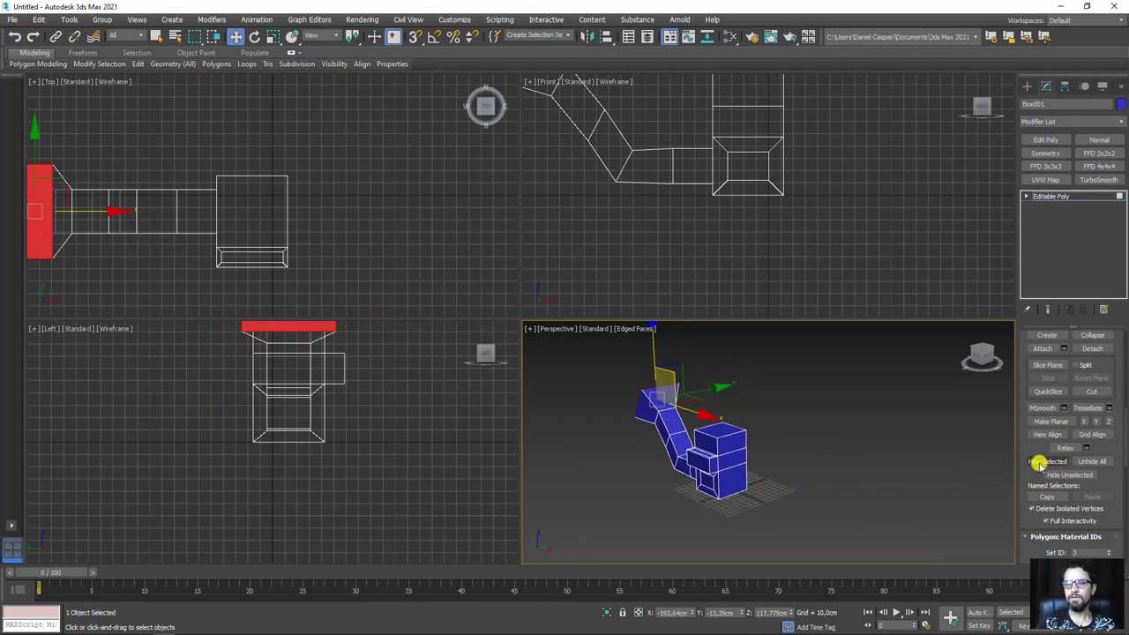
left_click(739, 487)
Undo the face's last move
scroll(745, 483, "up", 1)
scroll(759, 469, "up", 3)
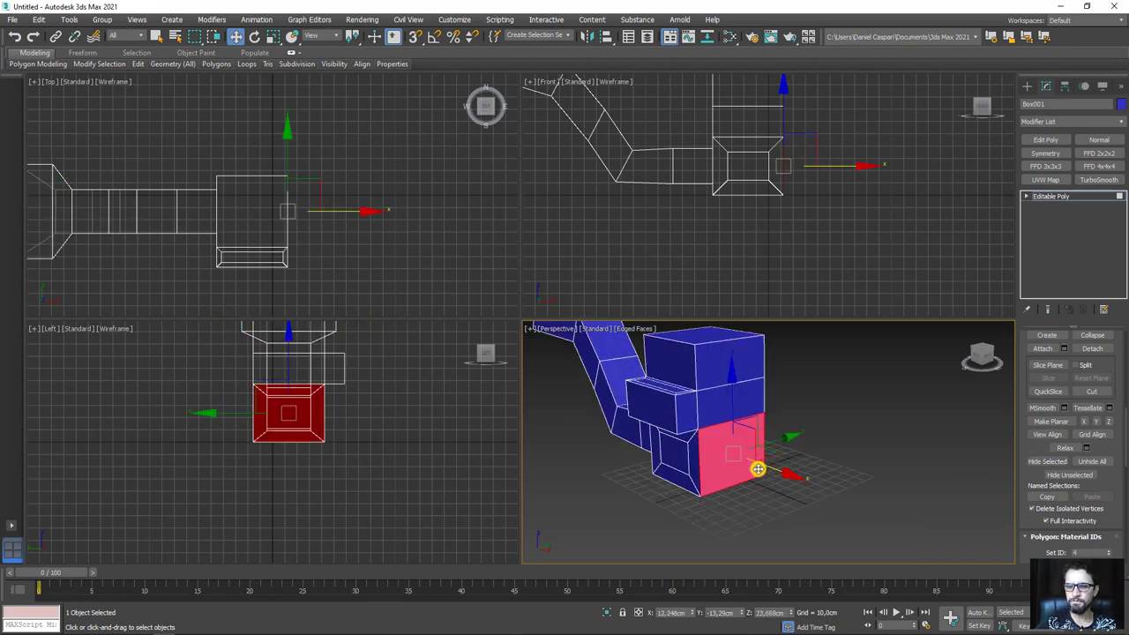
key("ctrl+z")
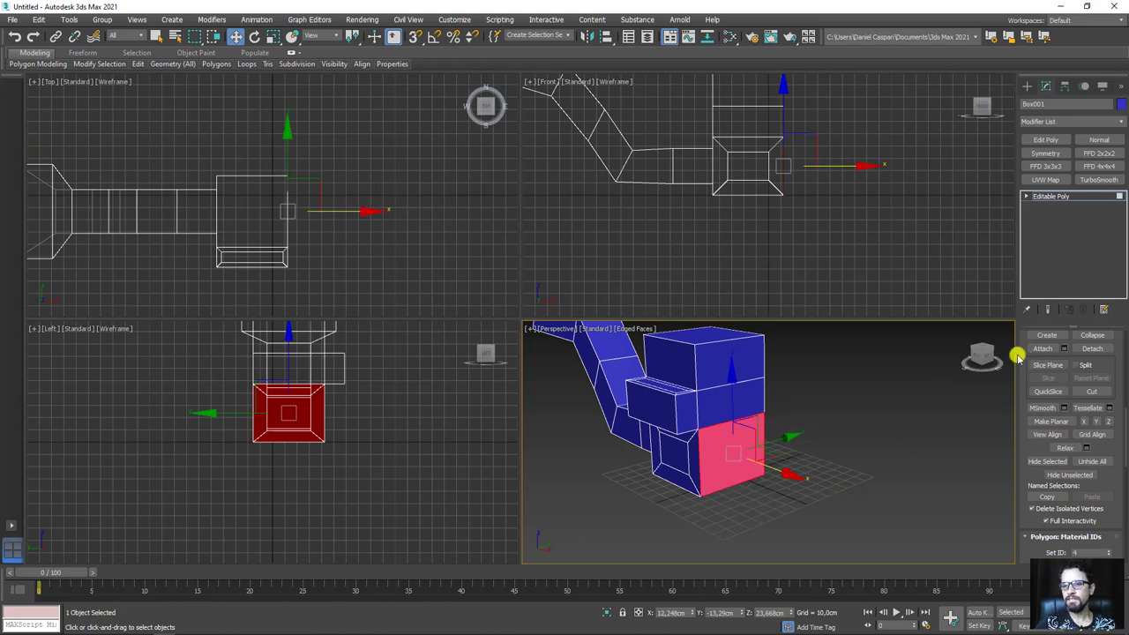
scroll(1018, 345, "up", 5)
scroll(1043, 428, "down", 5)
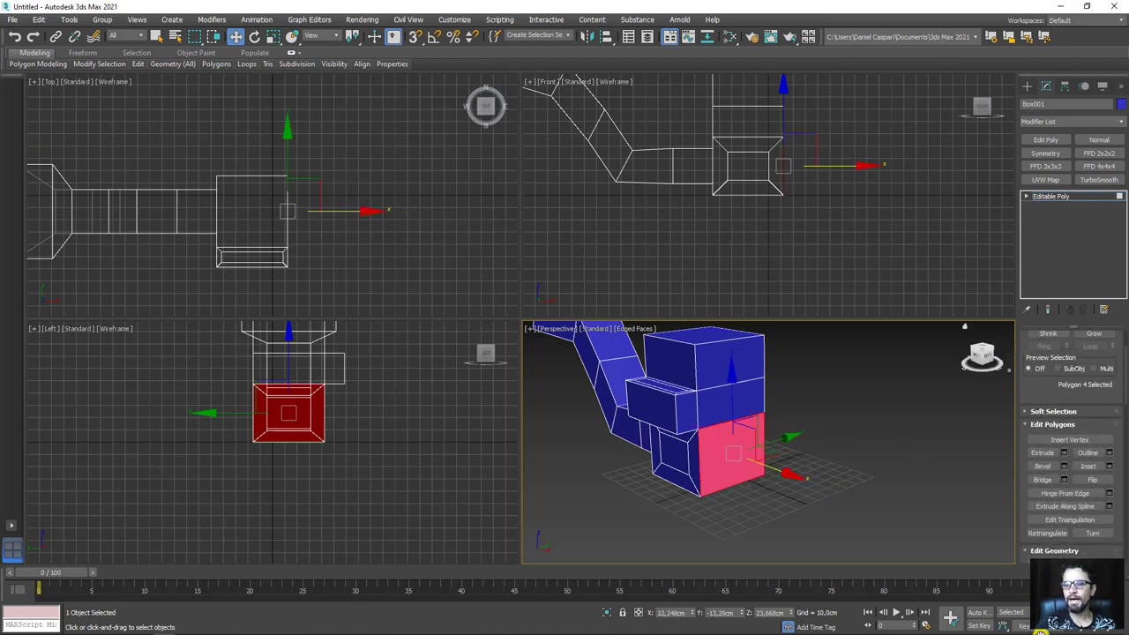
scroll(1044, 428, "down", 1)
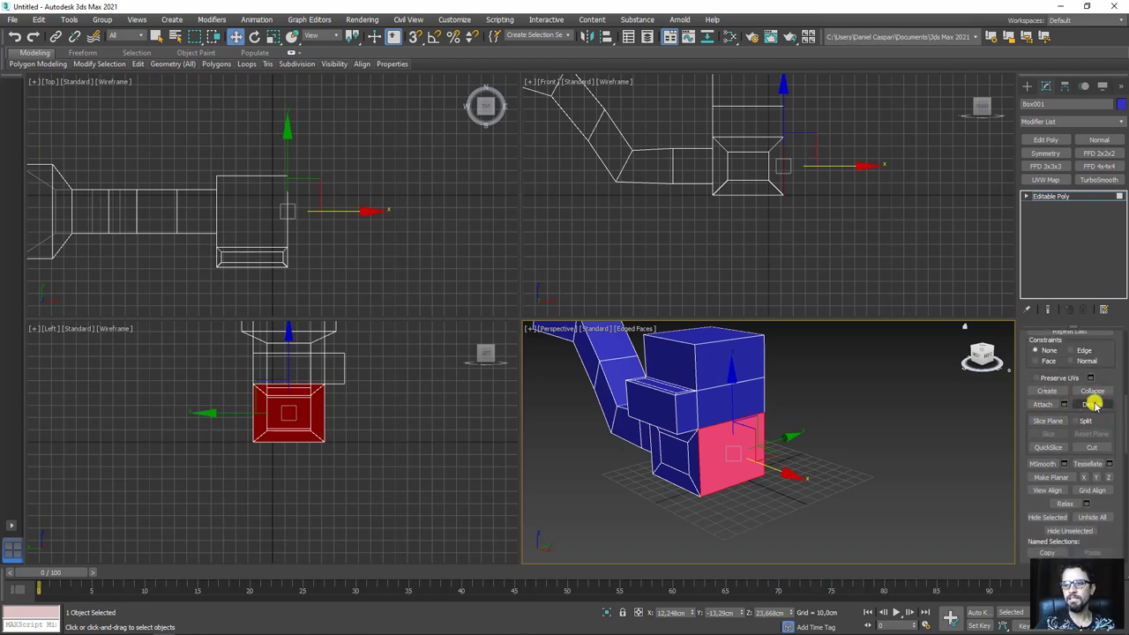
Detach the lower front face as a cloned element and move the copy right
left_click(1092, 404)
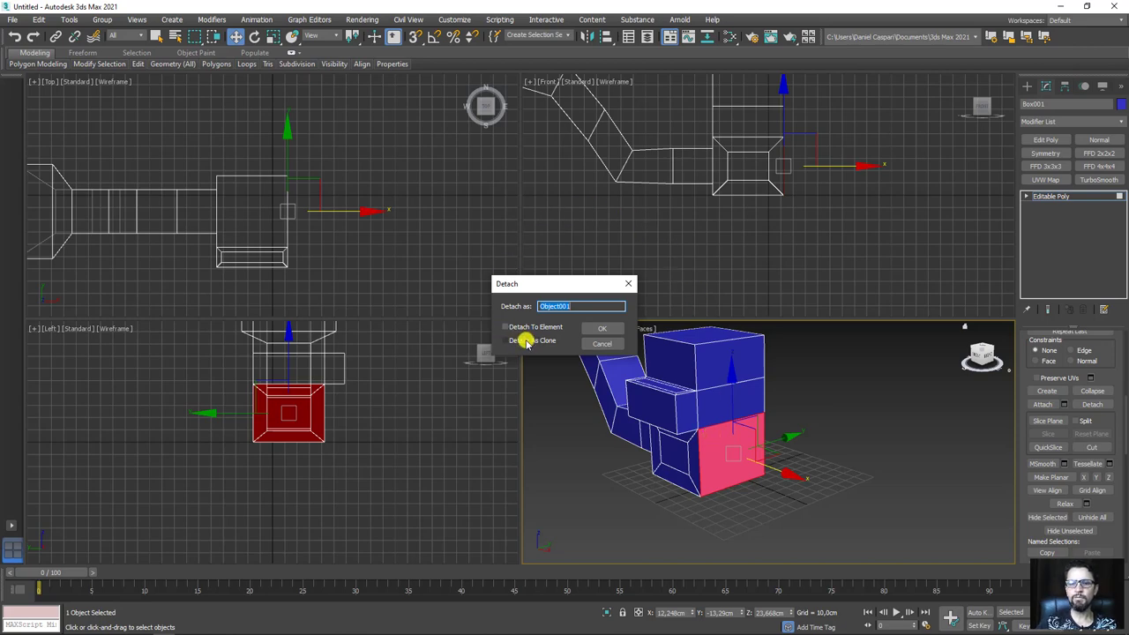
left_click(517, 326)
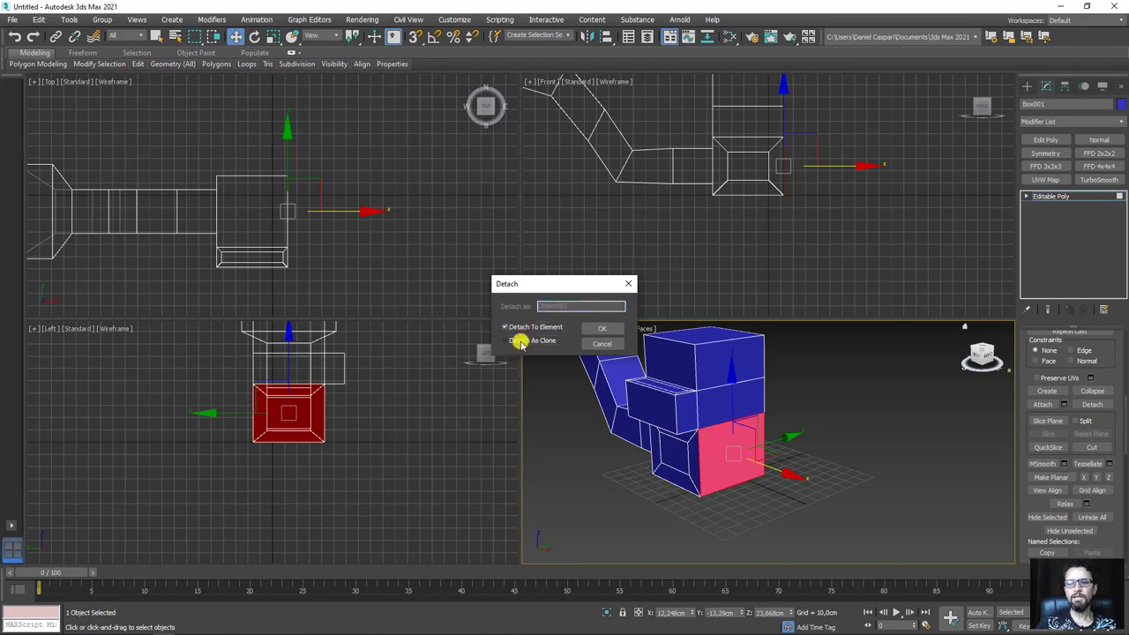
left_click(524, 343)
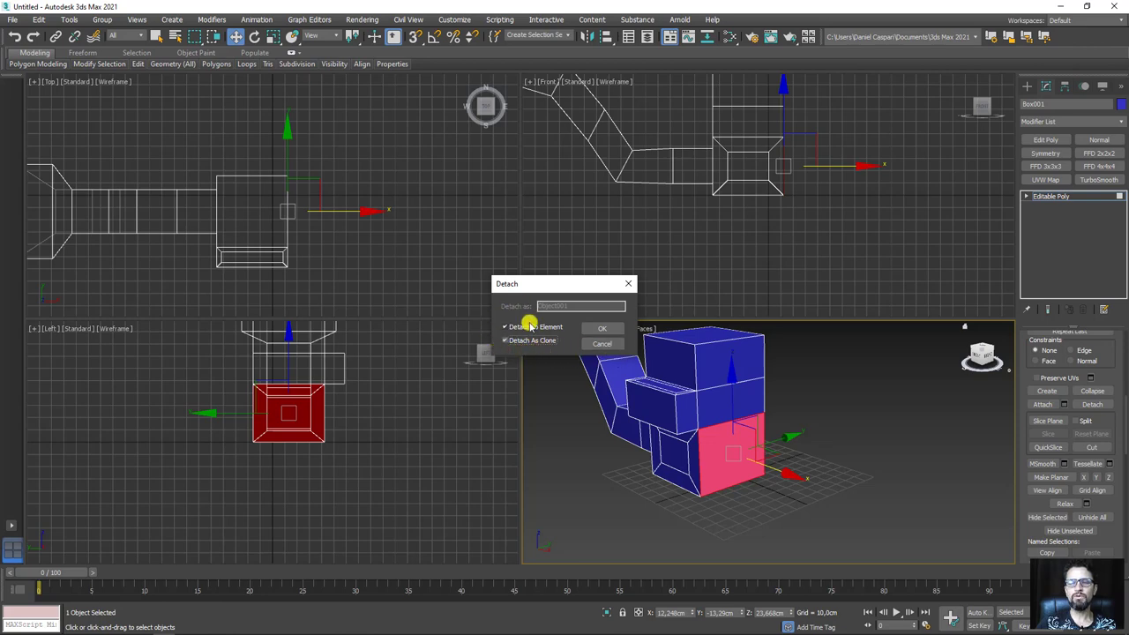
left_click(602, 328)
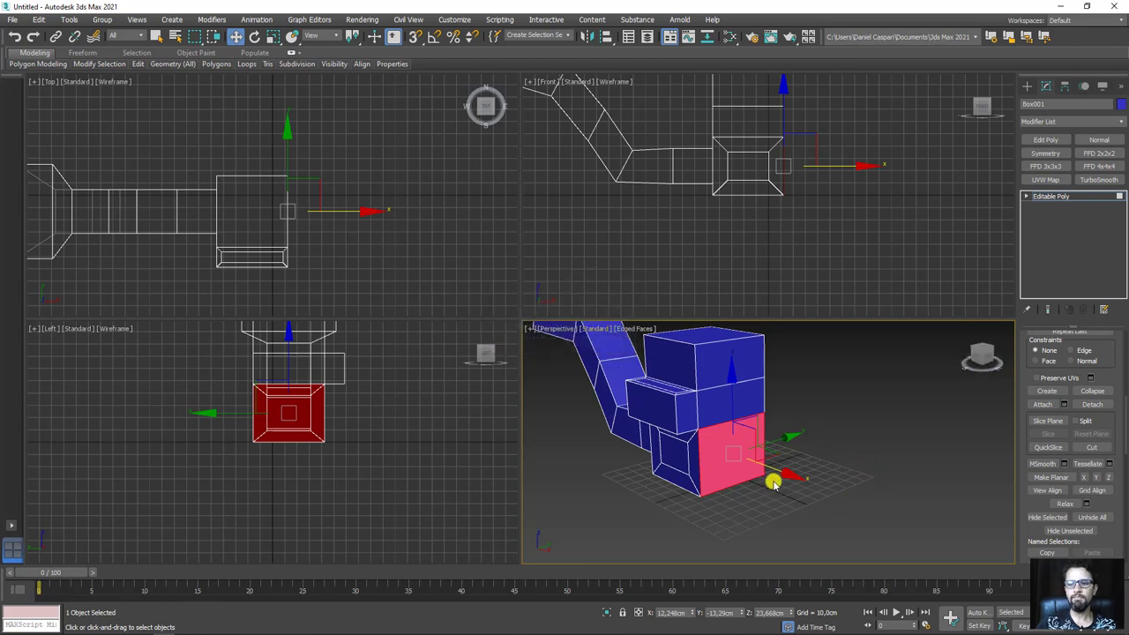
left_click_drag(782, 476, 912, 436)
Select the middle block's side face and Shift-drag a copy of it out to the right
scroll(965, 418, "up", 3)
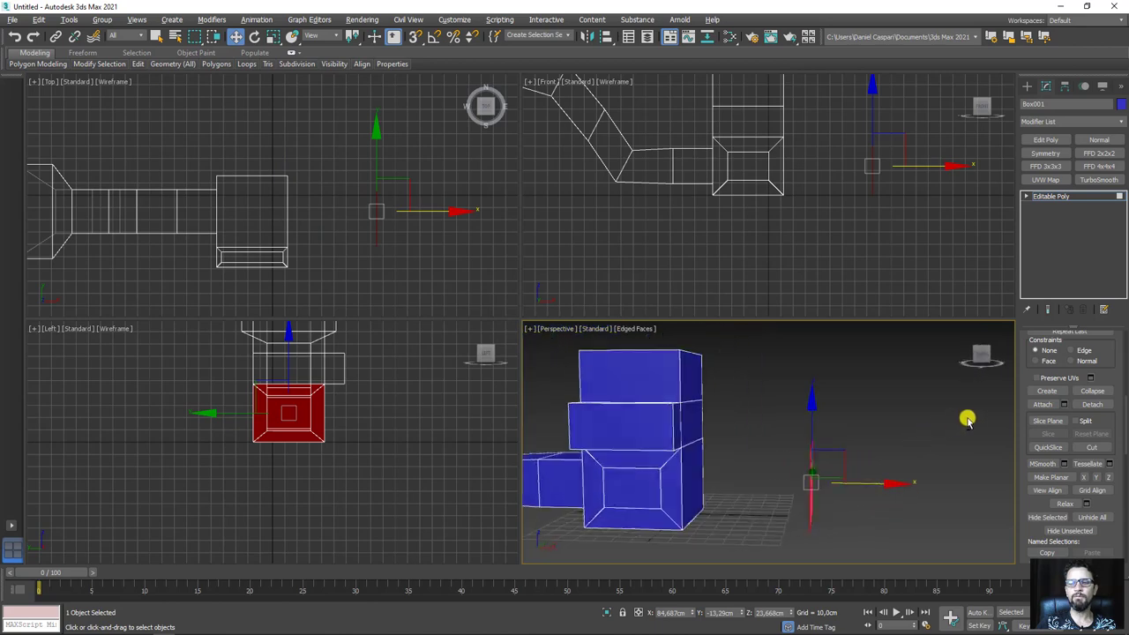
scroll(913, 428, "down", 3)
middle_click_drag(913, 428, 910, 426, "alt")
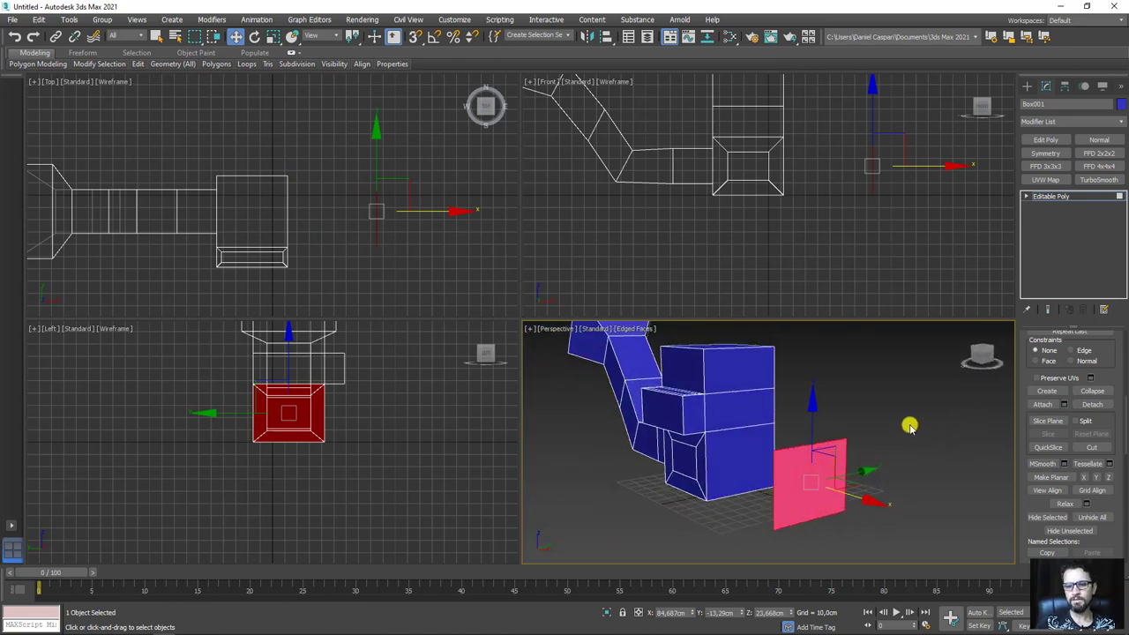
left_click(729, 412)
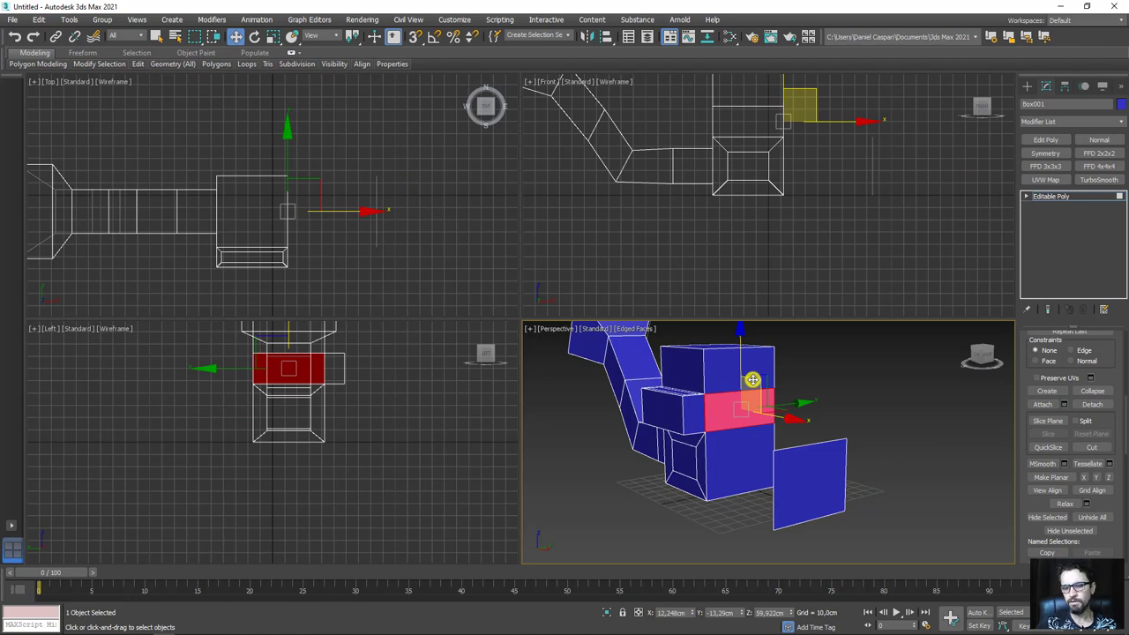
middle_click_drag(788, 403, 814, 426, "alt")
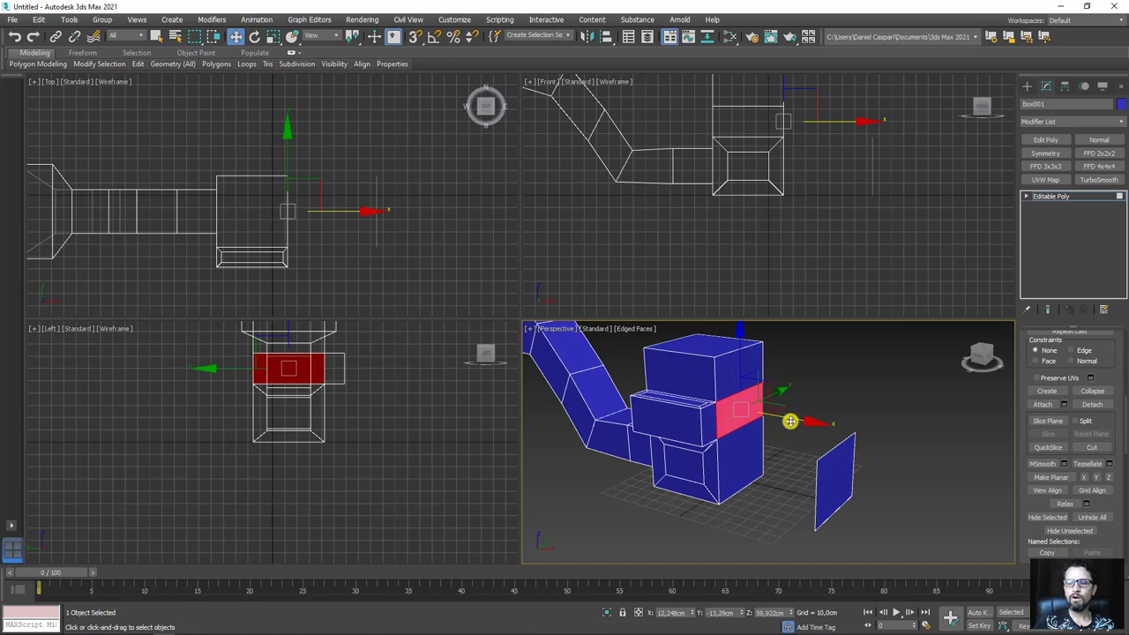
left_click_drag(791, 421, 950, 447, "ctrl+shift")
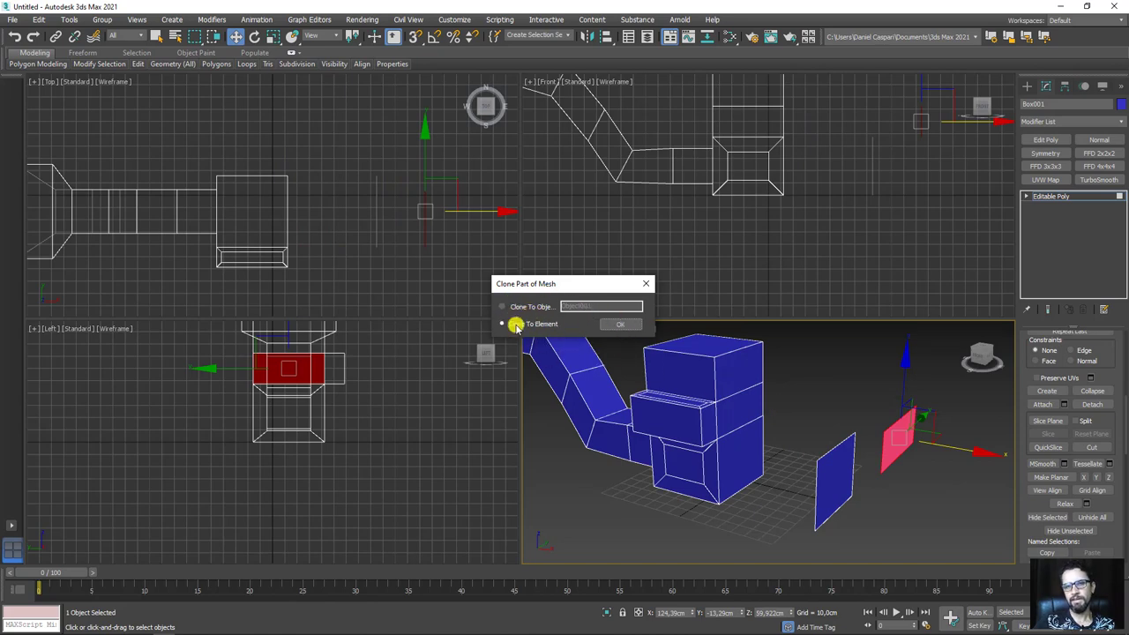
Confirm Clone To Element, then extrude the second panel's border into a capped box
left_click(621, 323)
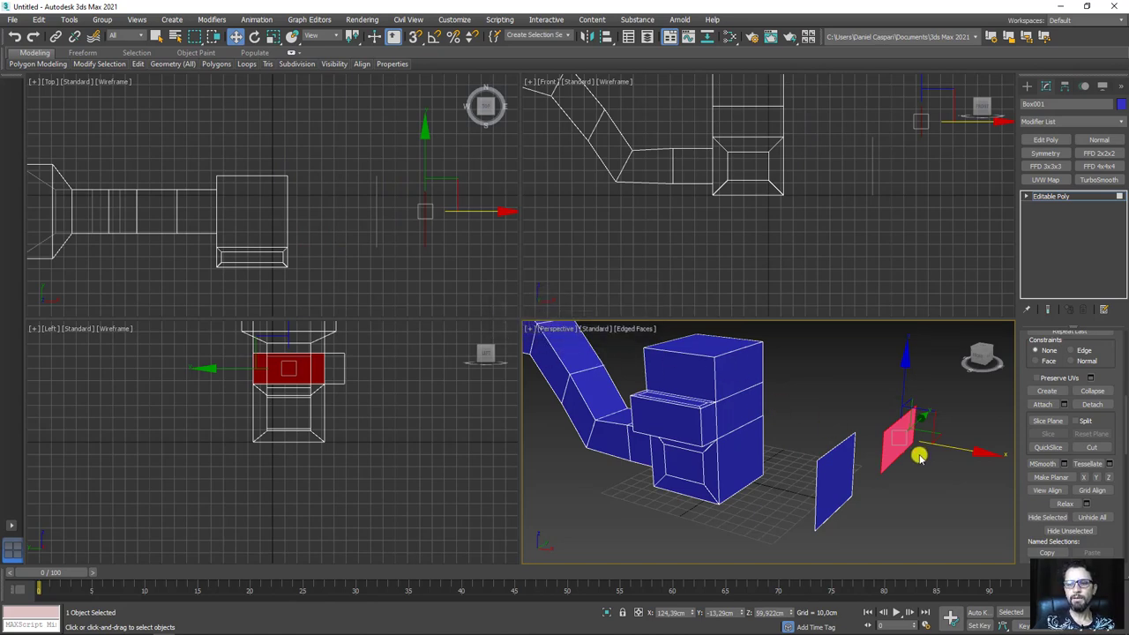
mouse_move(915, 456)
middle_mouse_down("alt")
mouse_move(956, 459)
mouse_move(973, 396)
middle_mouse_up("alt")
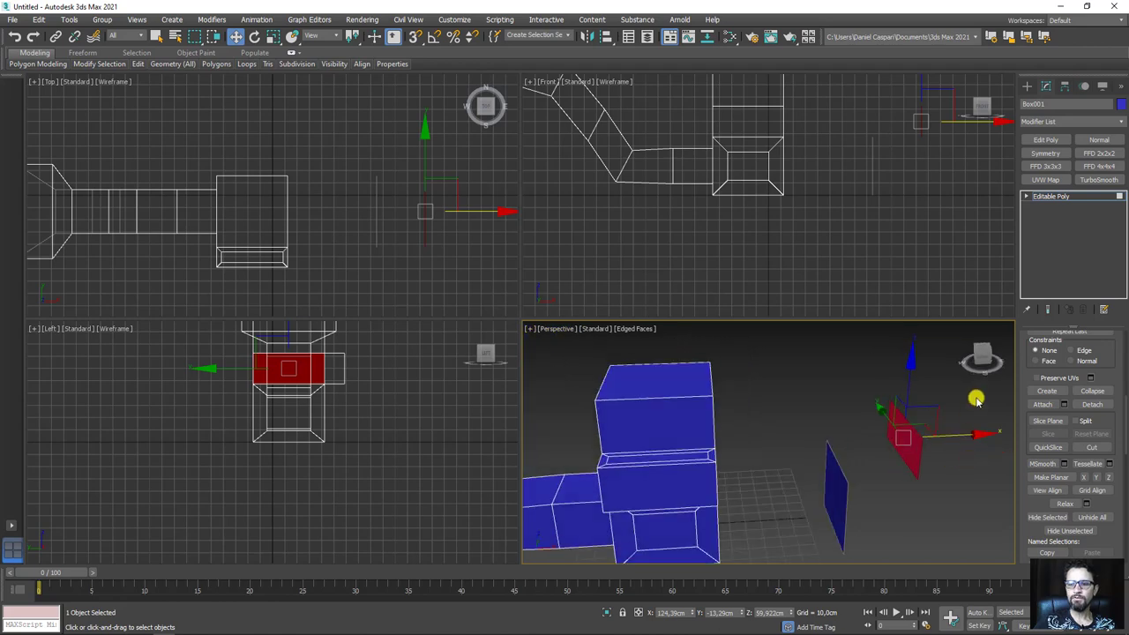
left_click(1026, 196)
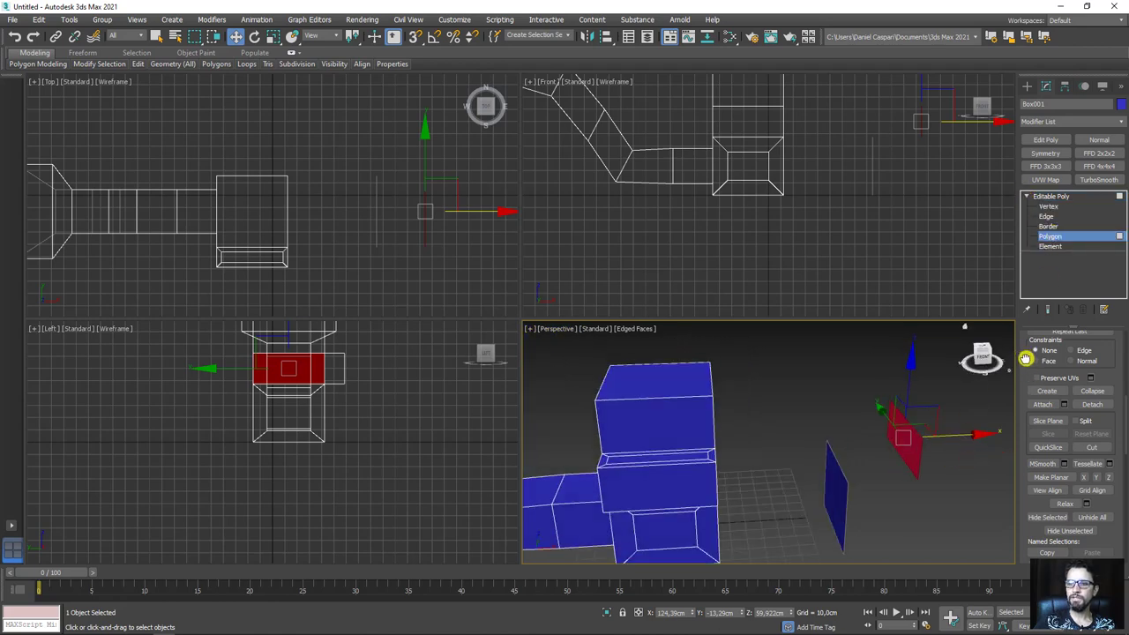
scroll(1025, 358, "up", 3)
scroll(1017, 406, "up", 2)
scroll(1024, 353, "up", 3)
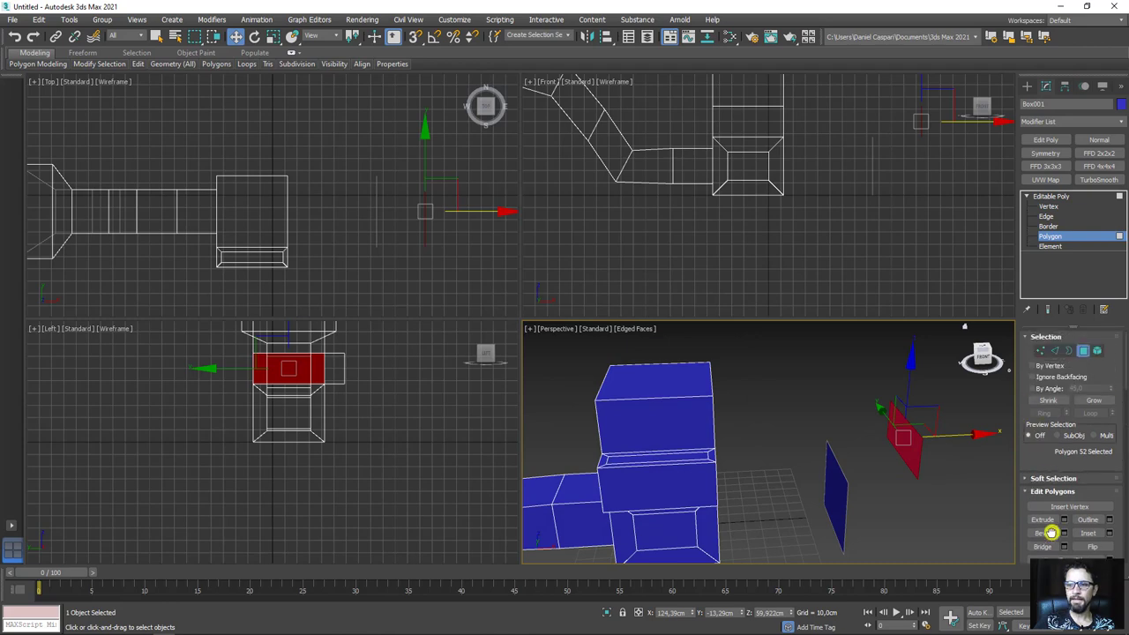
left_click(1070, 350)
left_click(919, 478)
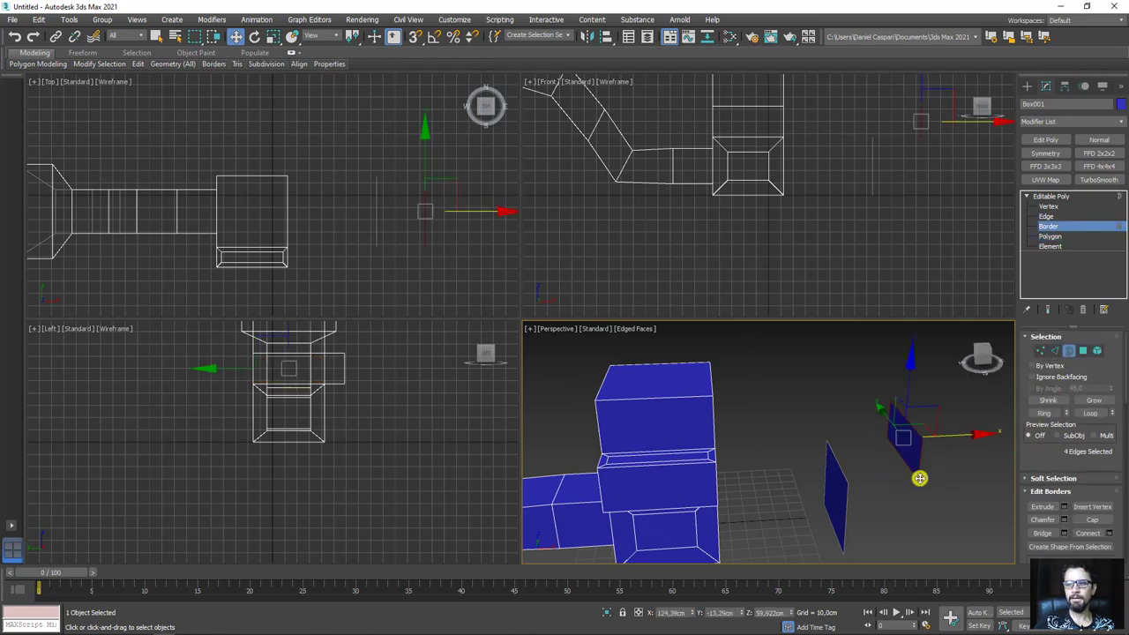
left_click_drag(953, 436, 903, 448, "shift")
mouse_move(903, 448)
middle_mouse_down("alt")
mouse_move(880, 481)
mouse_move(935, 480)
middle_mouse_up("alt")
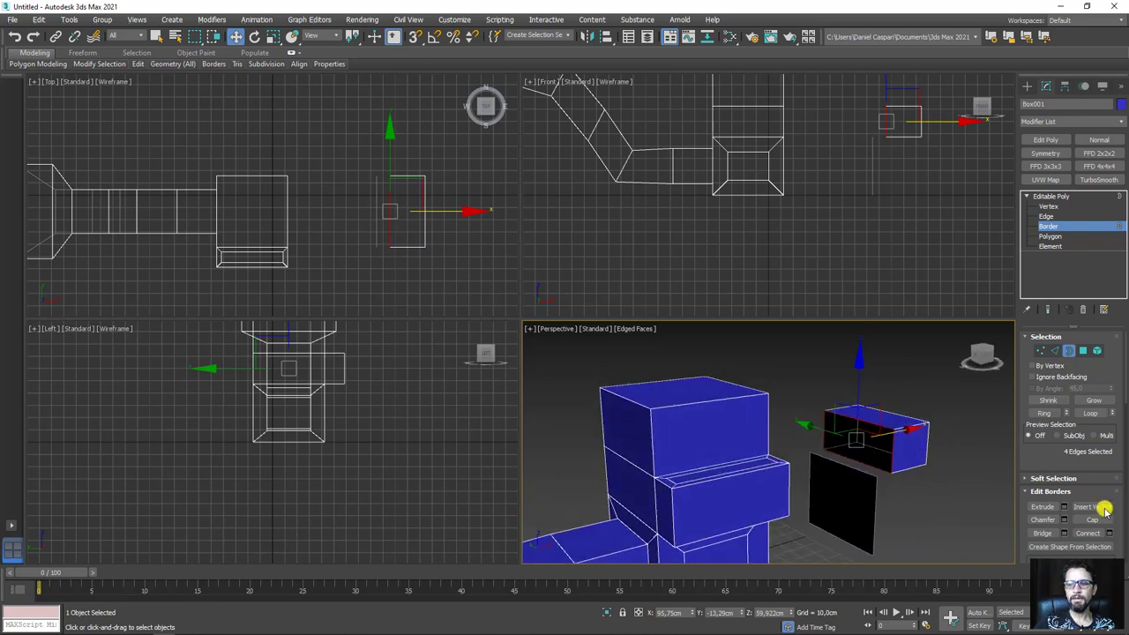
left_click(1092, 520)
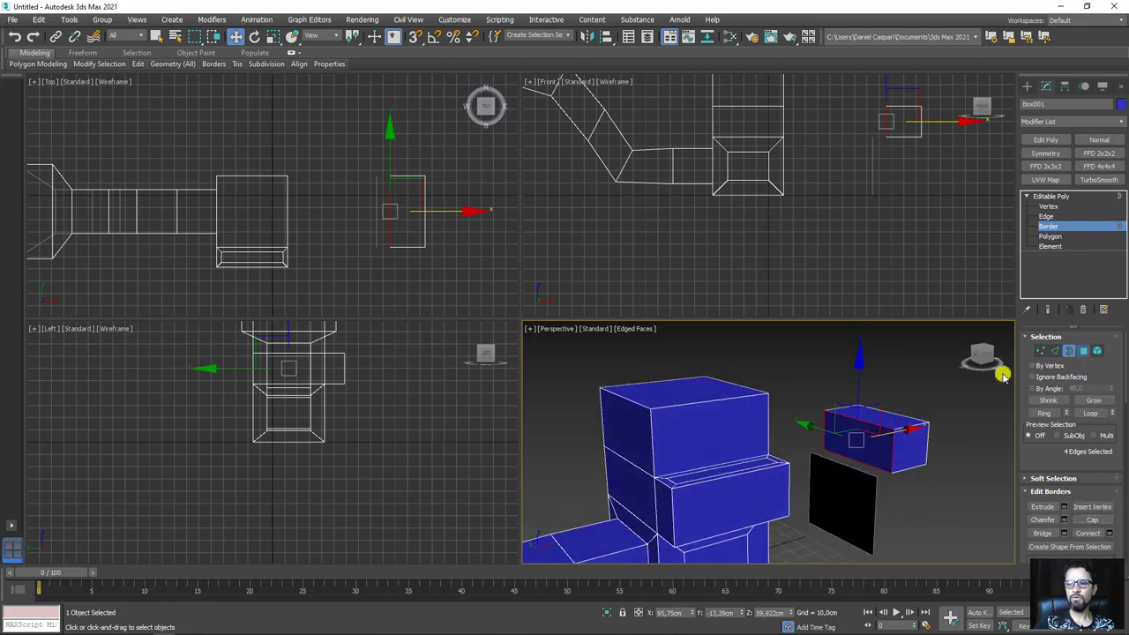
Select the top faces of the small box and the main block
left_click(1080, 354)
left_click(882, 411)
left_click(726, 397, "ctrl")
Scale both selected top faces down and move them up into two tall columns
middle_click_drag(726, 397, 836, 419, "alt")
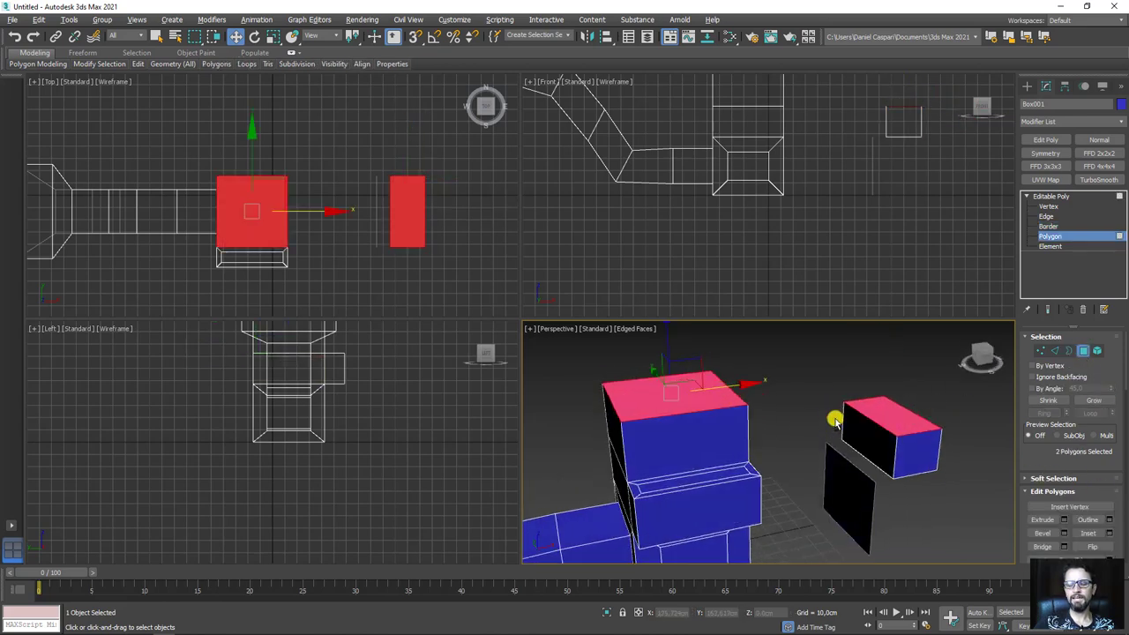
key("r")
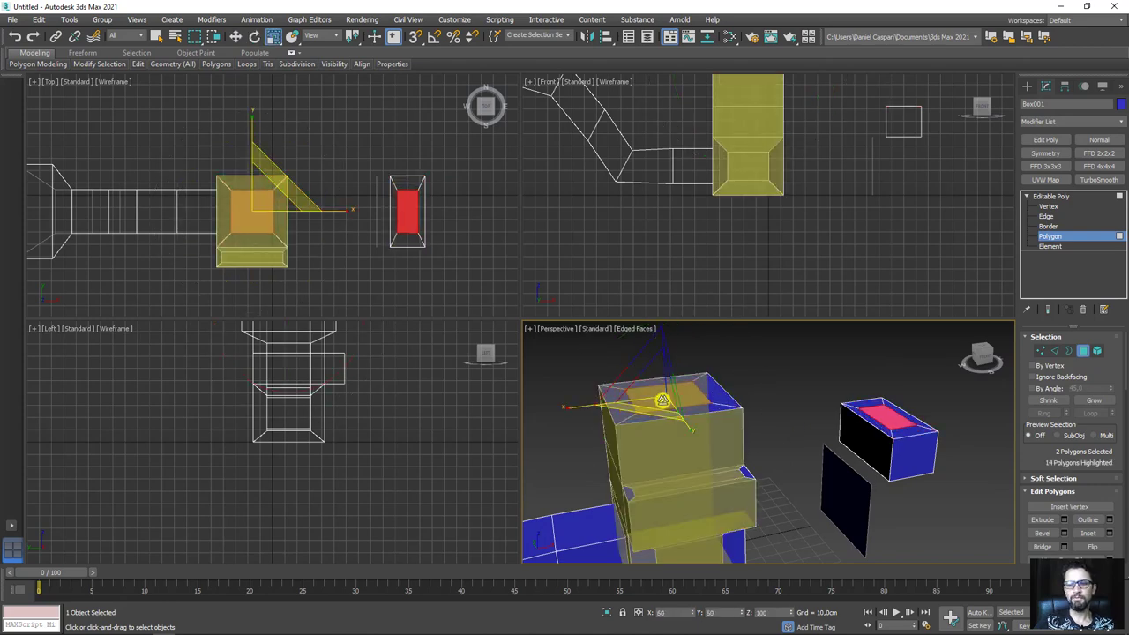
scroll(668, 398, "up", 2)
key("w")
scroll(668, 398, "down", 5)
left_click_drag(678, 360, 691, 259)
mouse_move(673, 326)
middle_mouse_down()
mouse_move(673, 401)
mouse_move(668, 353)
mouse_move(832, 449)
mouse_move(839, 370)
middle_mouse_up()
scroll(842, 376, "down", 2)
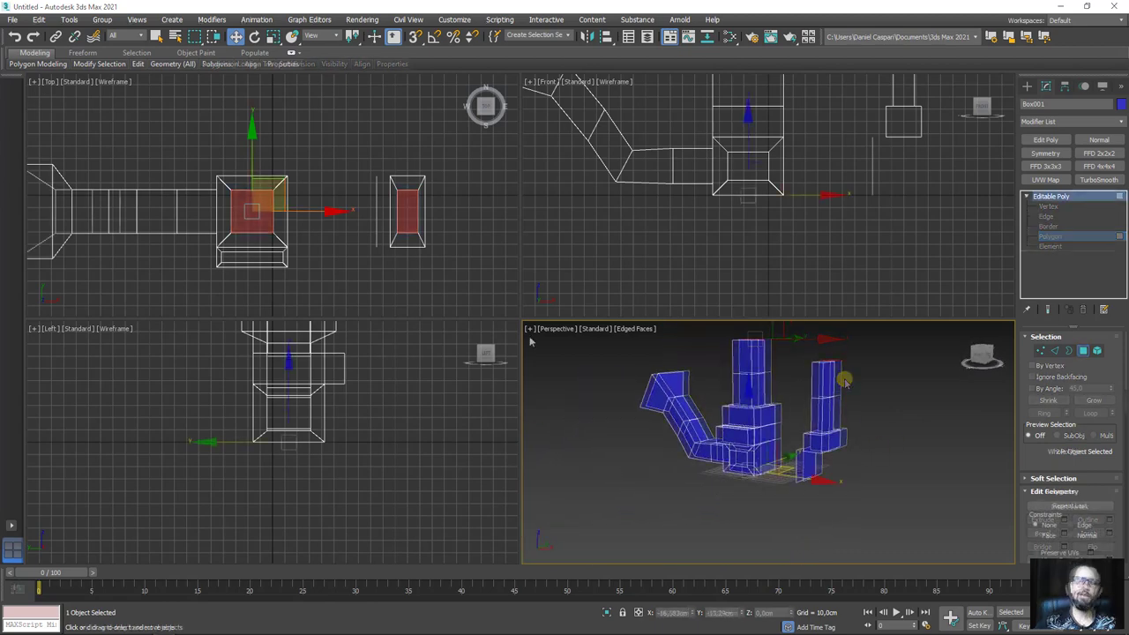
Exit Polygon sub-object mode to return Box001 to whole-object level
key("4")
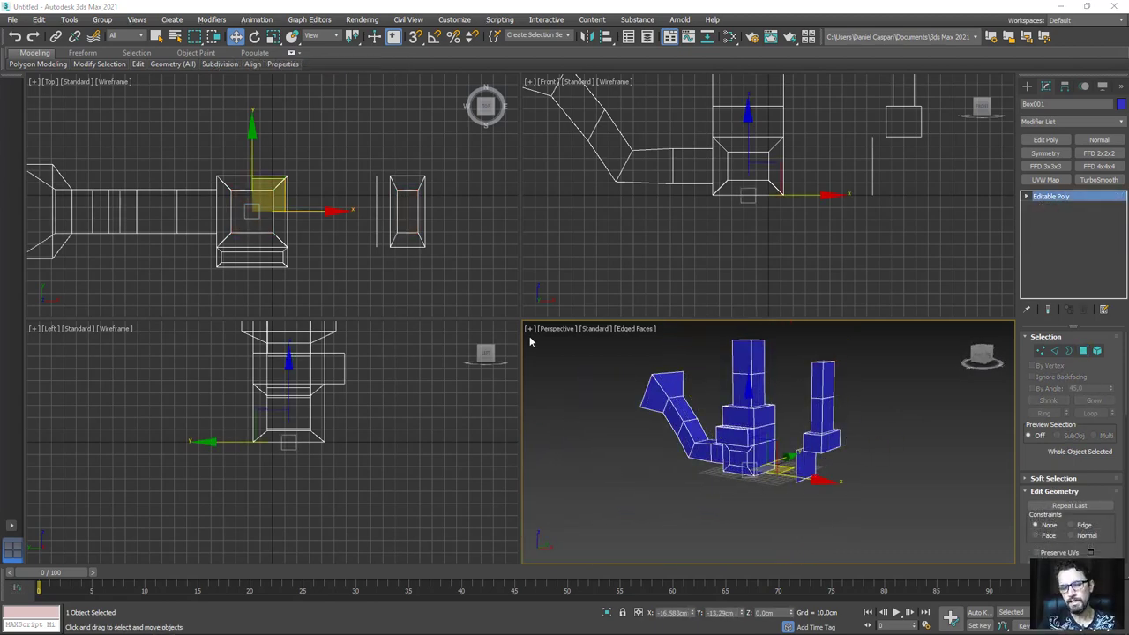